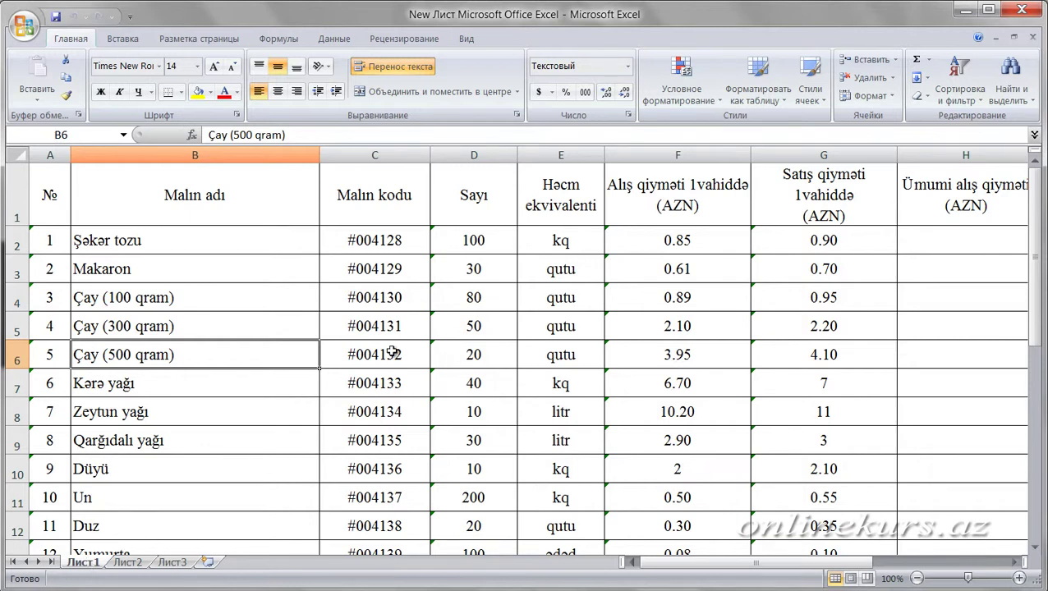
Select the Çay (500 qram) code, then the block C4:E7, then Çay (300 qram)
click(366, 354)
click(362, 326)
drag(362, 298, 536, 374)
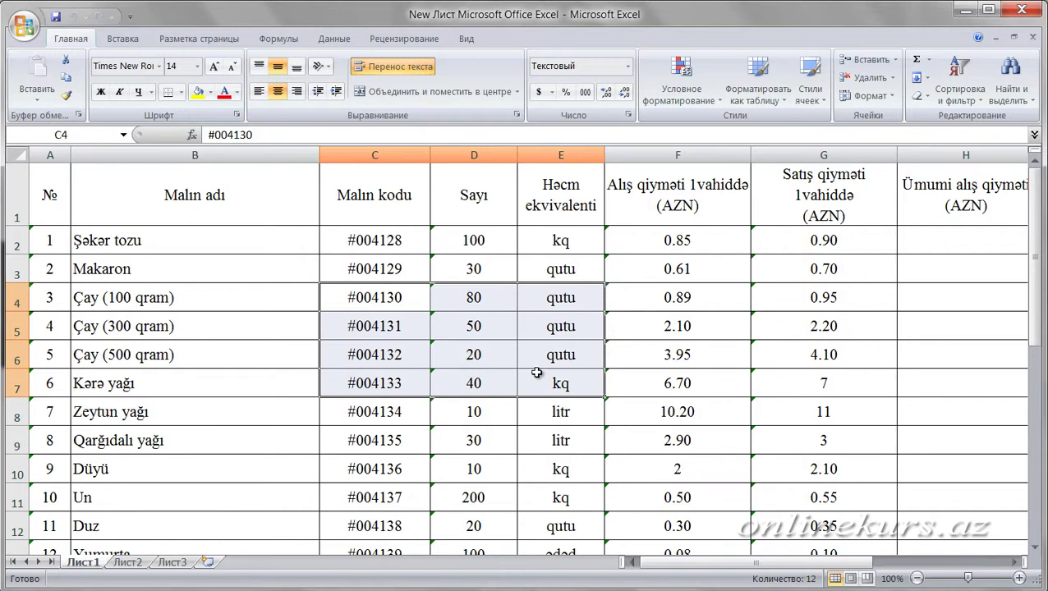
click(267, 320)
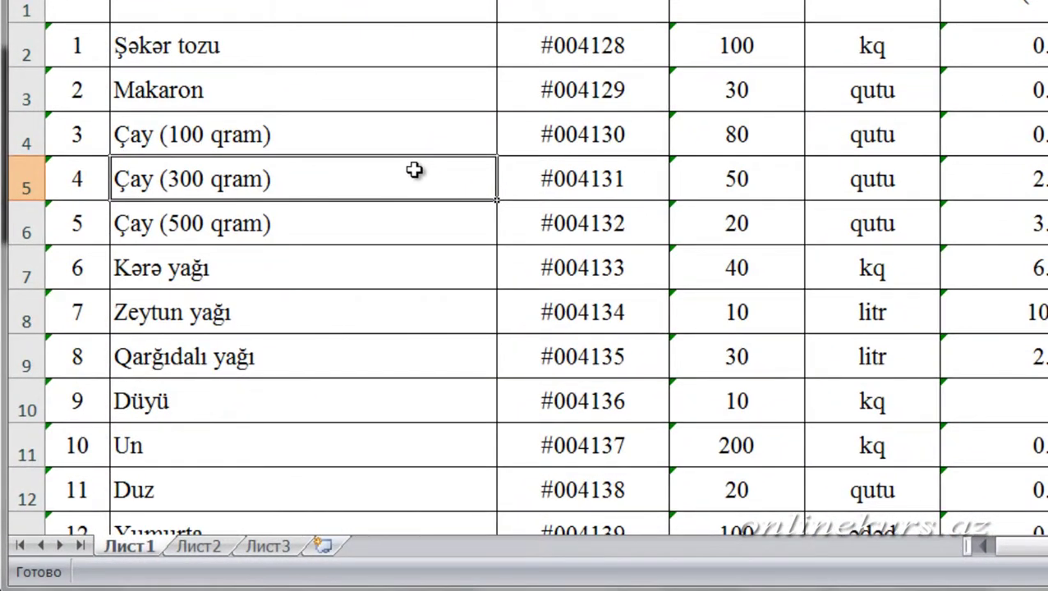
Look through the Лист2 and Лист3 sheets before coming back to Лист1
click(198, 549)
click(243, 549)
click(182, 550)
click(127, 552)
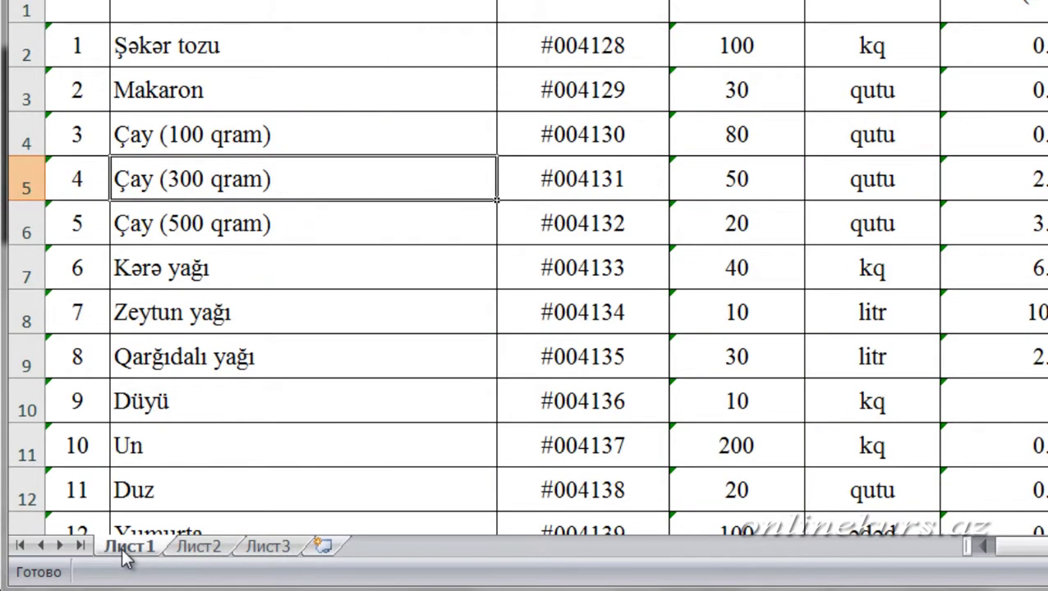
Add four blank worksheets, Лист4 to Лист7, and return to the Лист1 product table
click(328, 548)
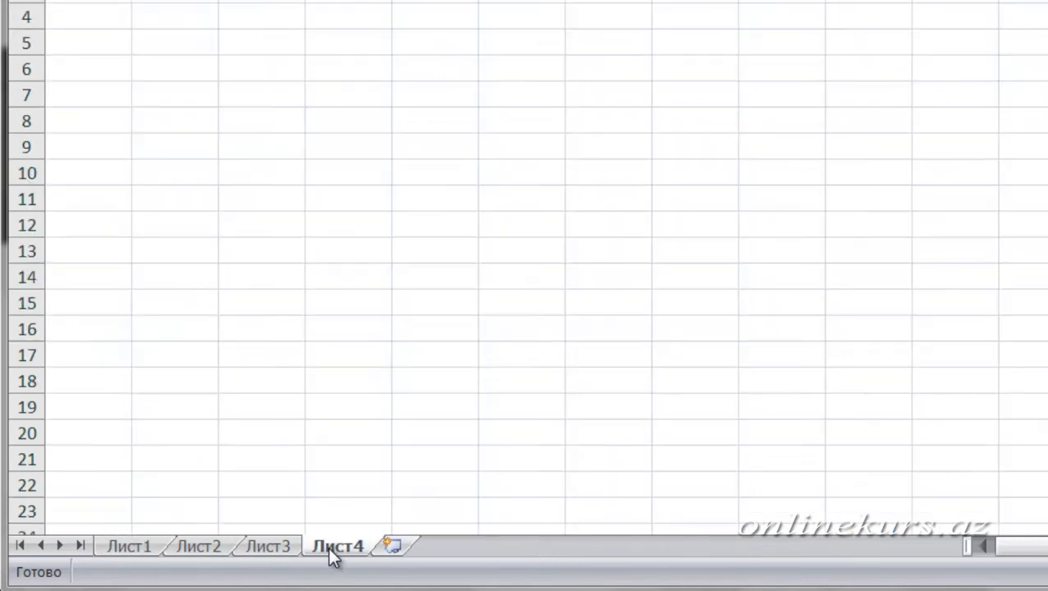
click(388, 545)
click(452, 547)
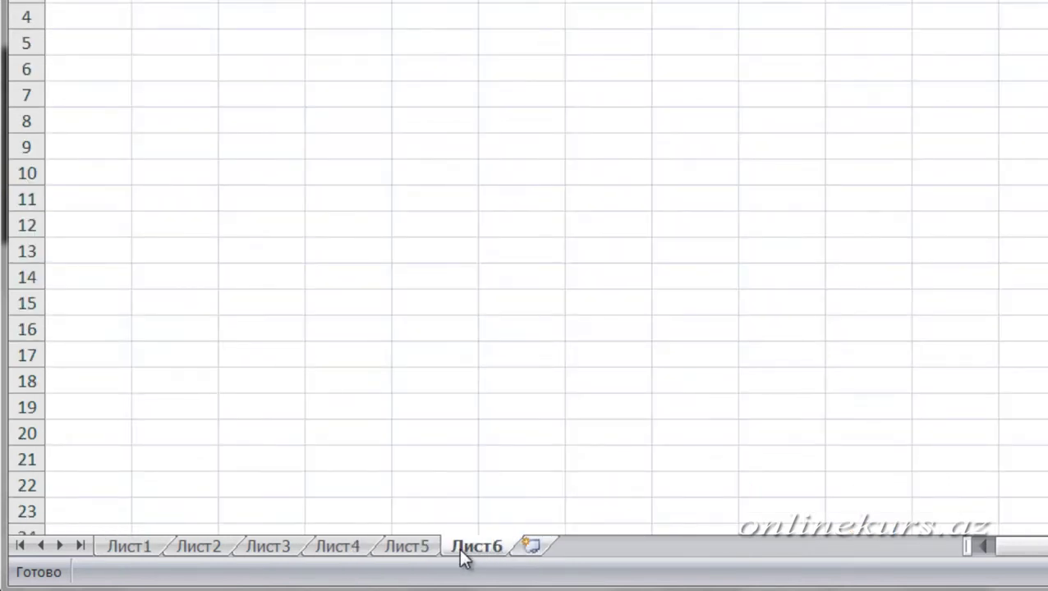
click(534, 549)
click(138, 549)
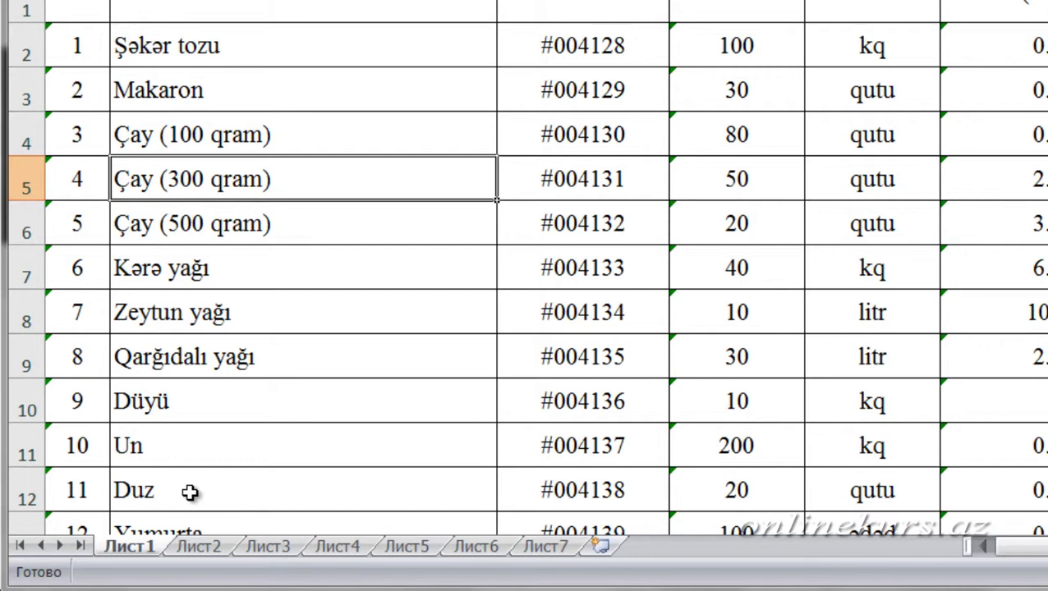
Delete Duz from cell B12, then glance at blank sheets Лист5 and Лист6
click(190, 492)
key(Delete)
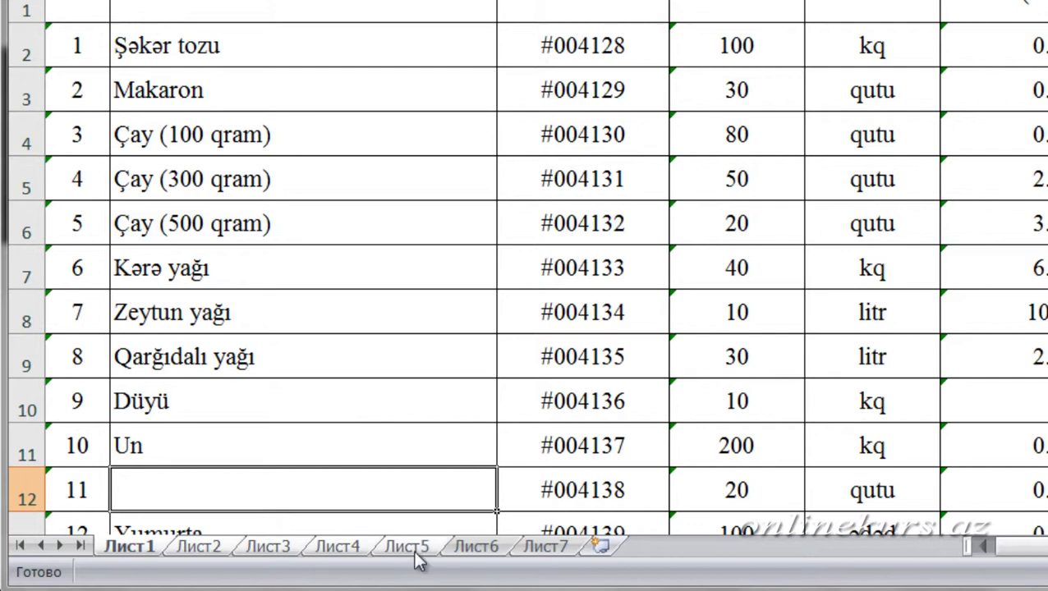
click(386, 546)
click(115, 548)
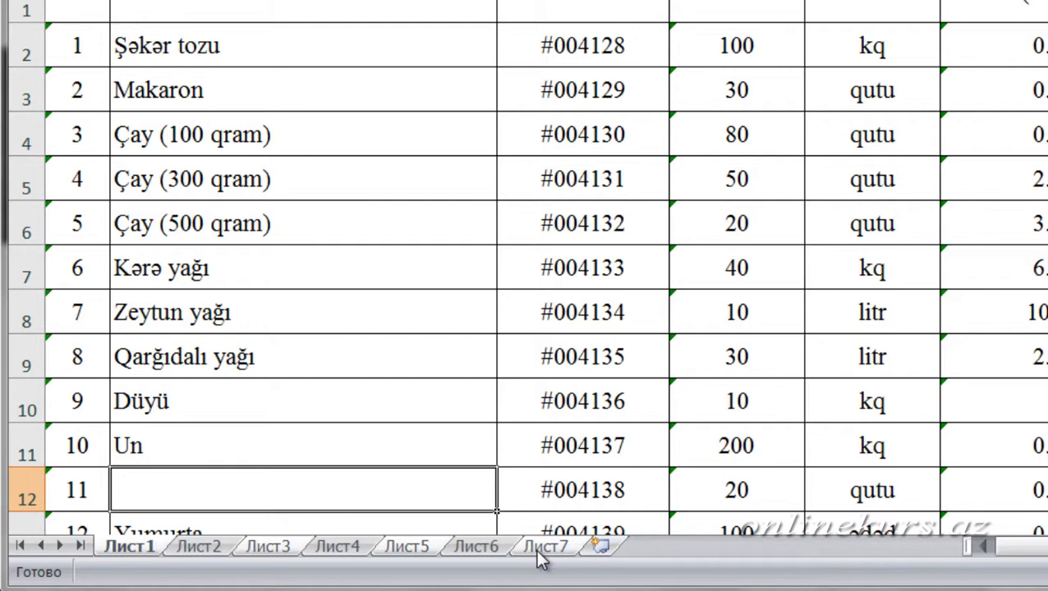
click(481, 549)
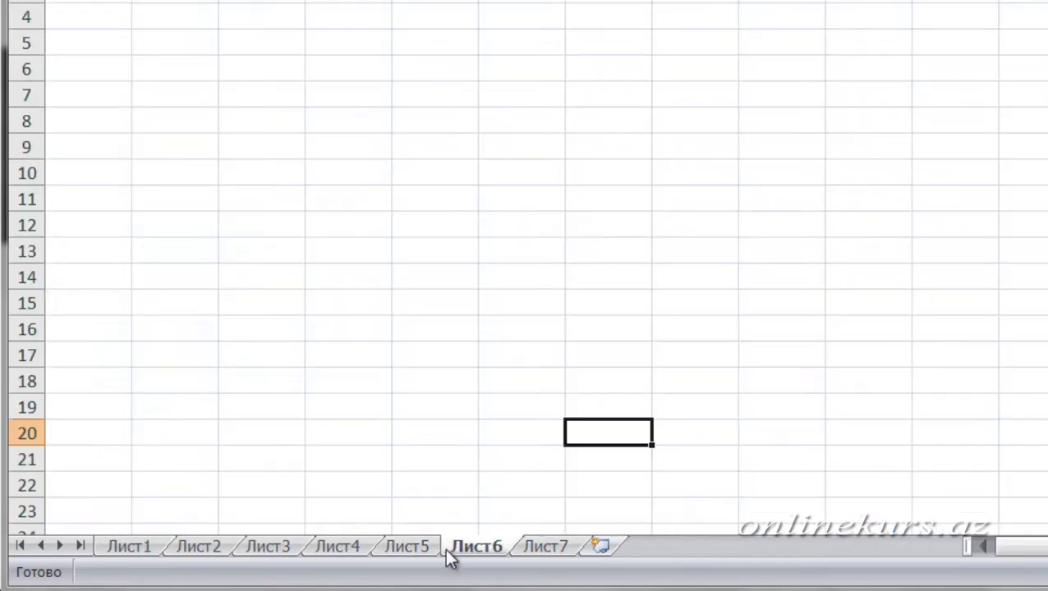
click(120, 555)
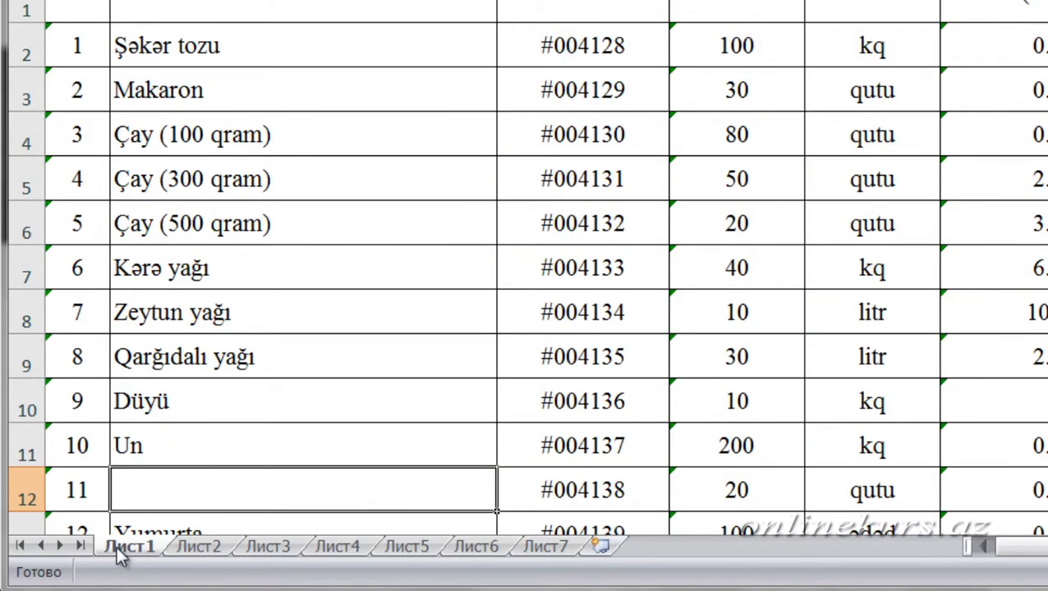
Group all seven sheets with Выделить все листы from the Лист1 tab menu
right_click(119, 556)
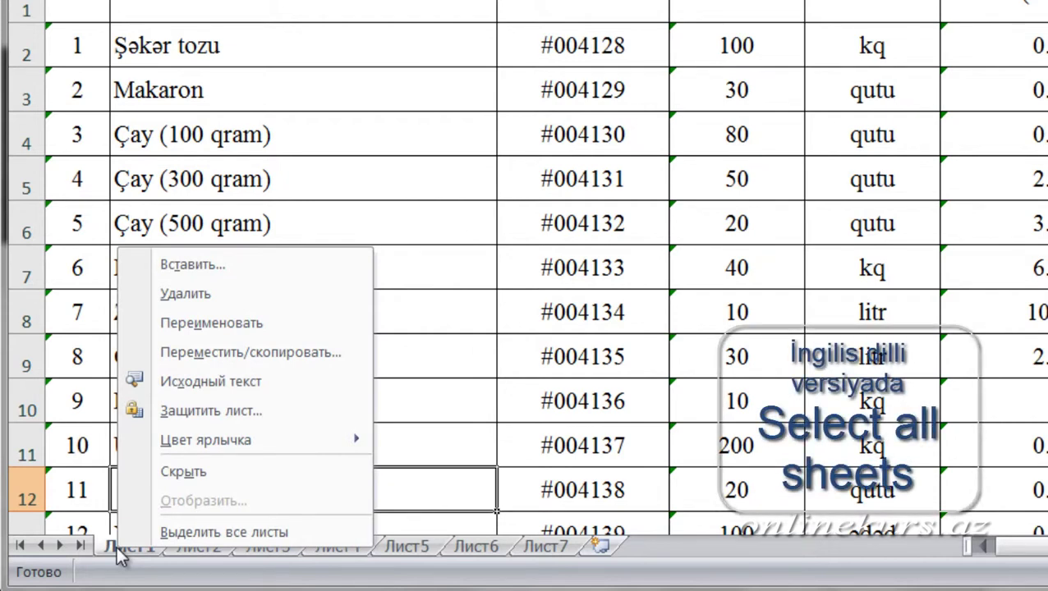
click(210, 527)
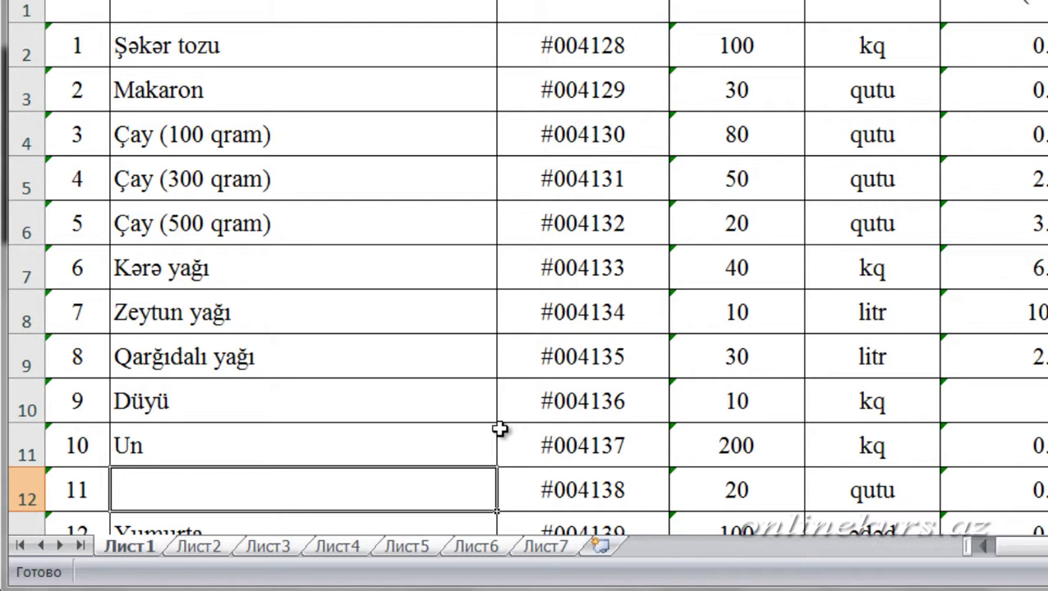
Check grouped Лист3, then ungroup sheets via Разгруппировать листы and return to Лист1
click(276, 545)
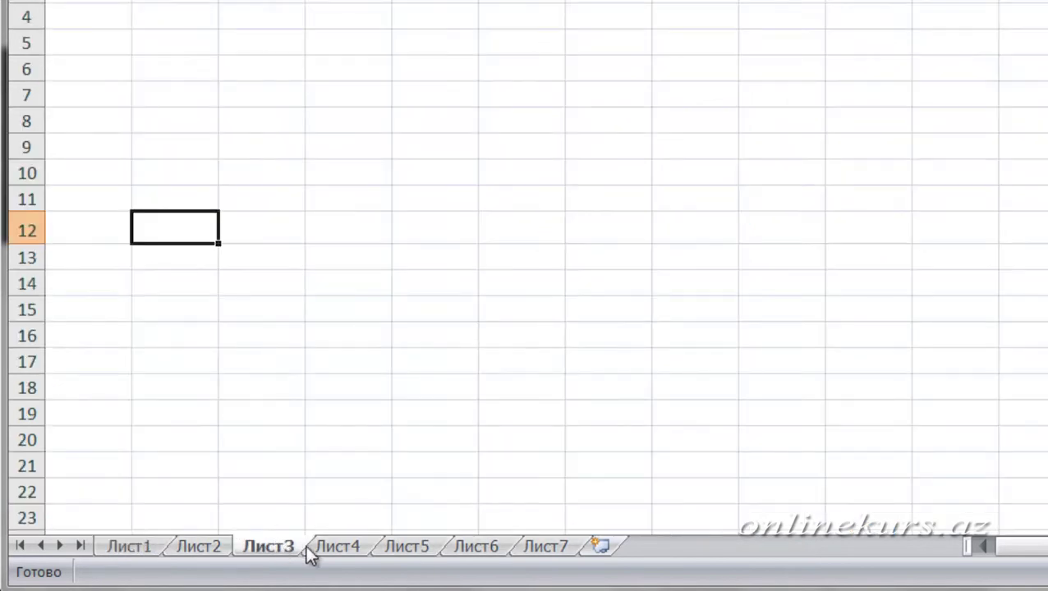
click(138, 545)
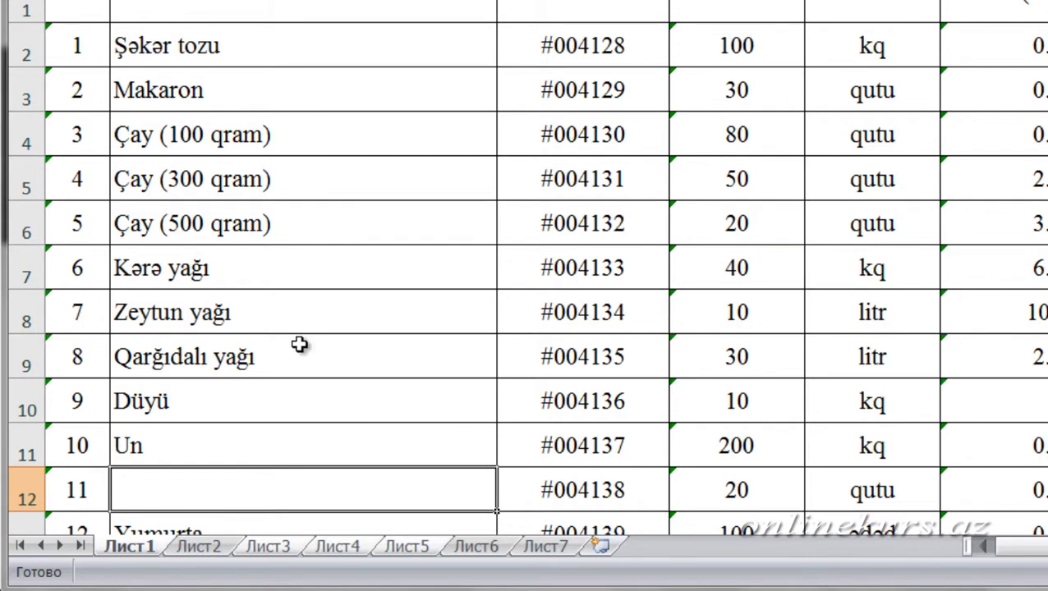
right_click(271, 551)
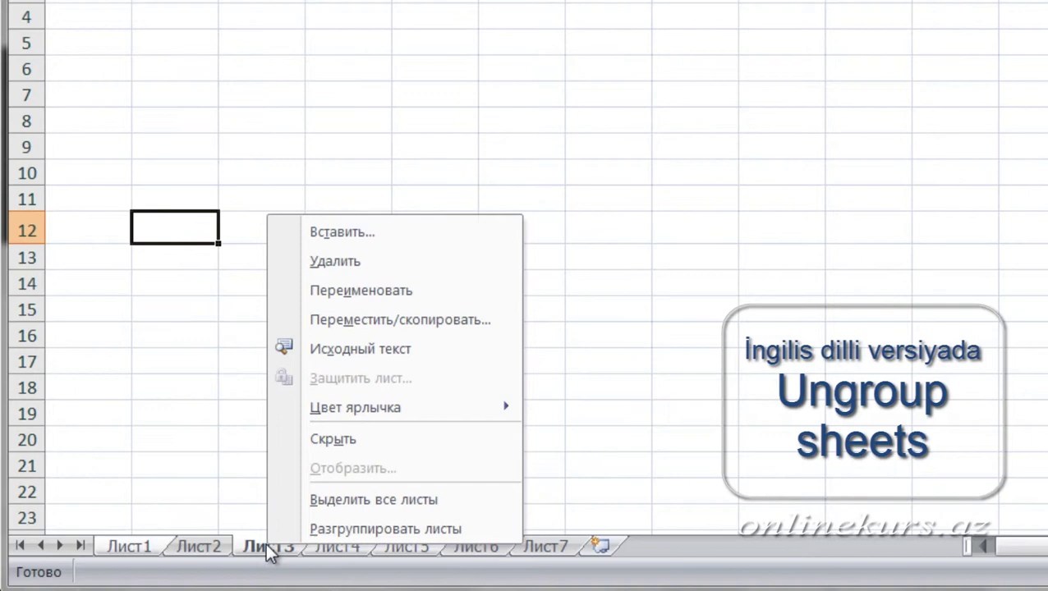
click(367, 529)
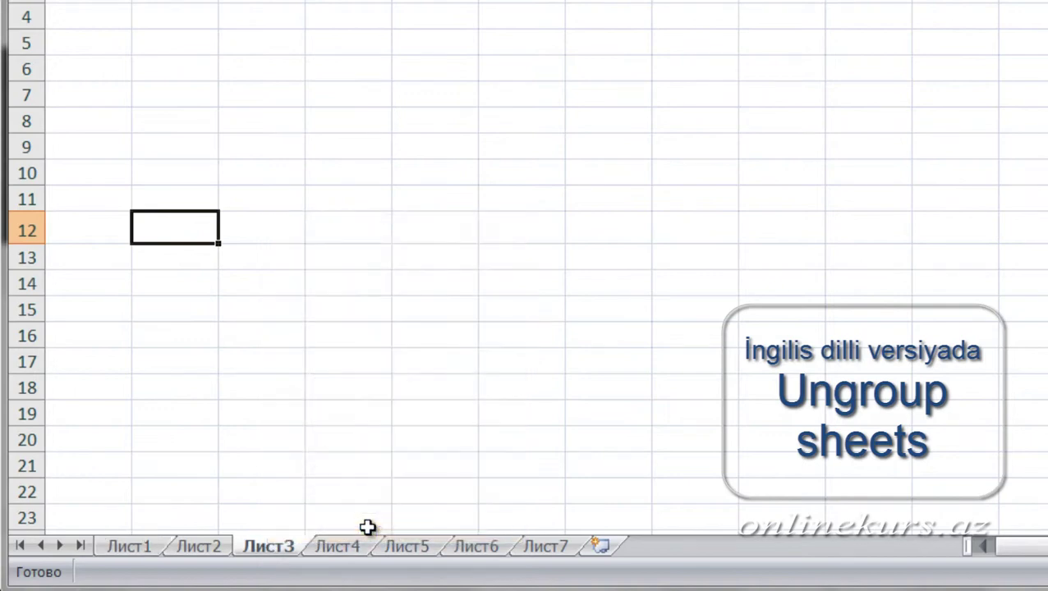
click(131, 549)
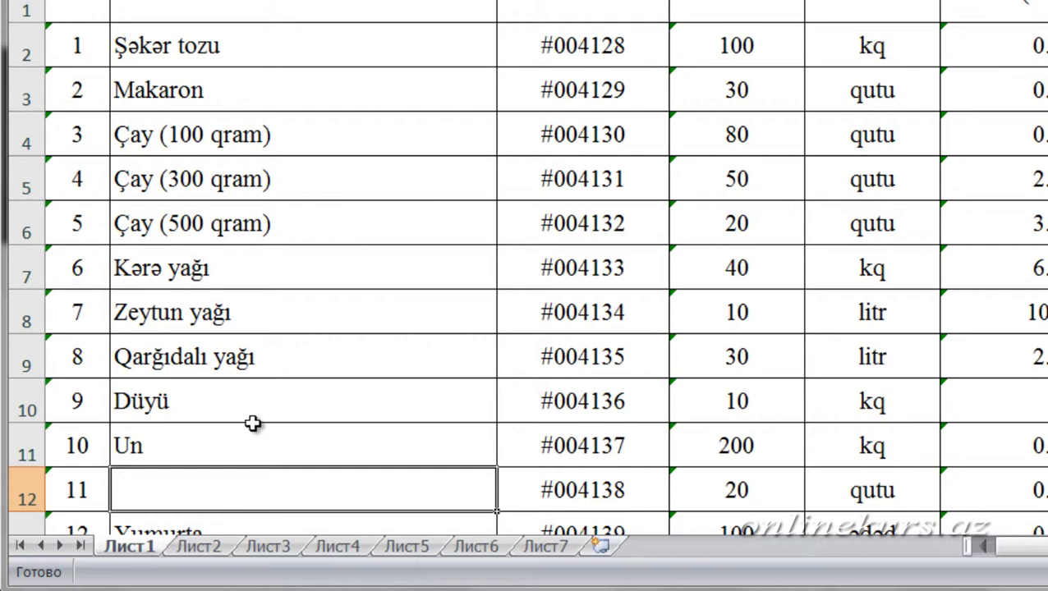
Select B7:D12, shrink the selection to B7, then pick the litr cell in row 8
scroll(252, 423, down, 2)
text(Duz)
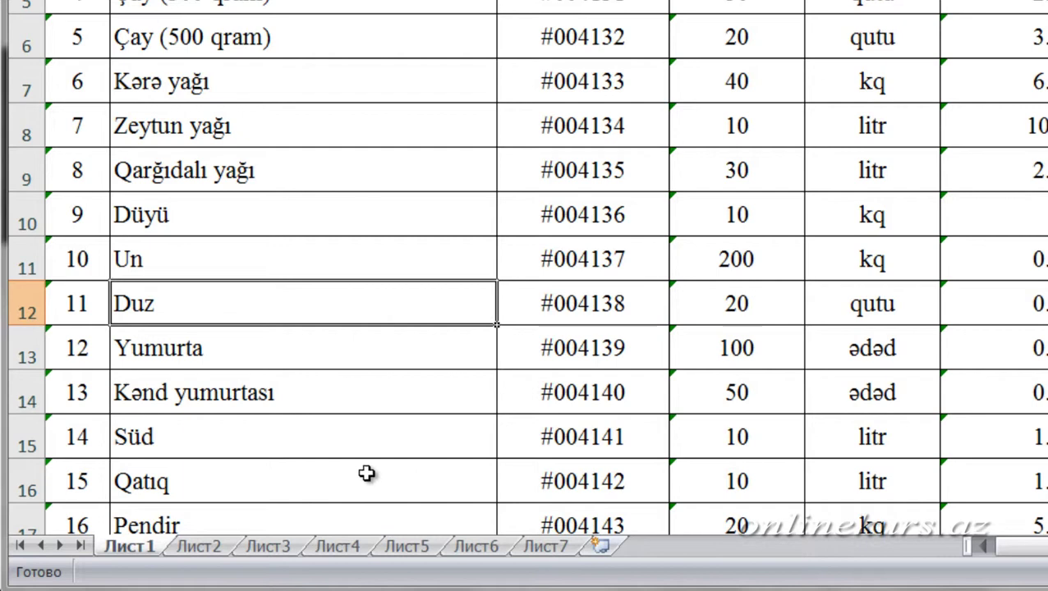
drag(346, 85, 789, 313)
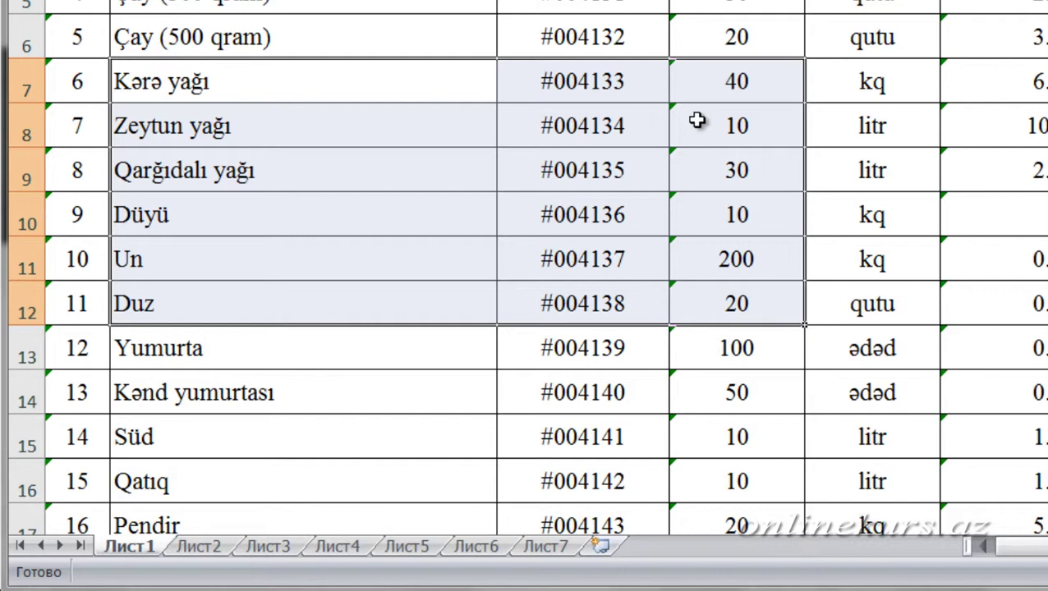
key(shift+BackSpace)
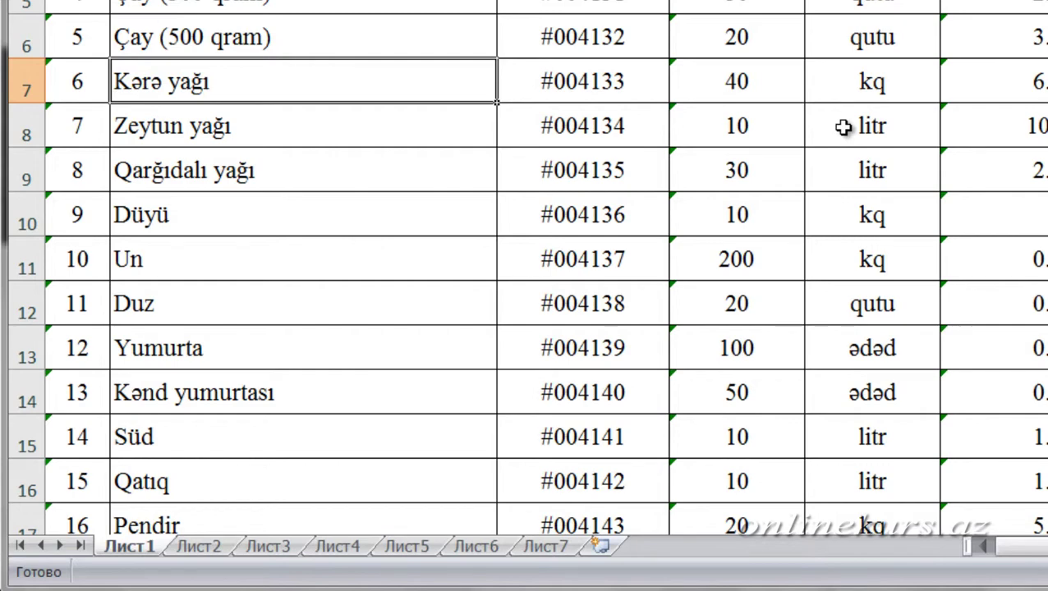
click(843, 127)
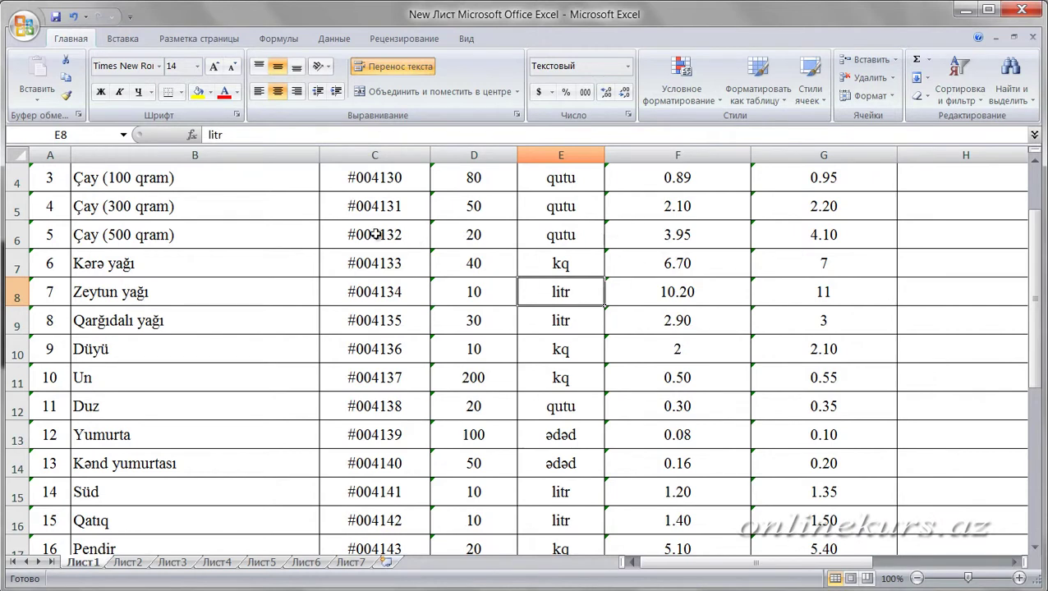
Select the block C6:F10, then just the Kərə yağı cell B7
drag(375, 235, 622, 344)
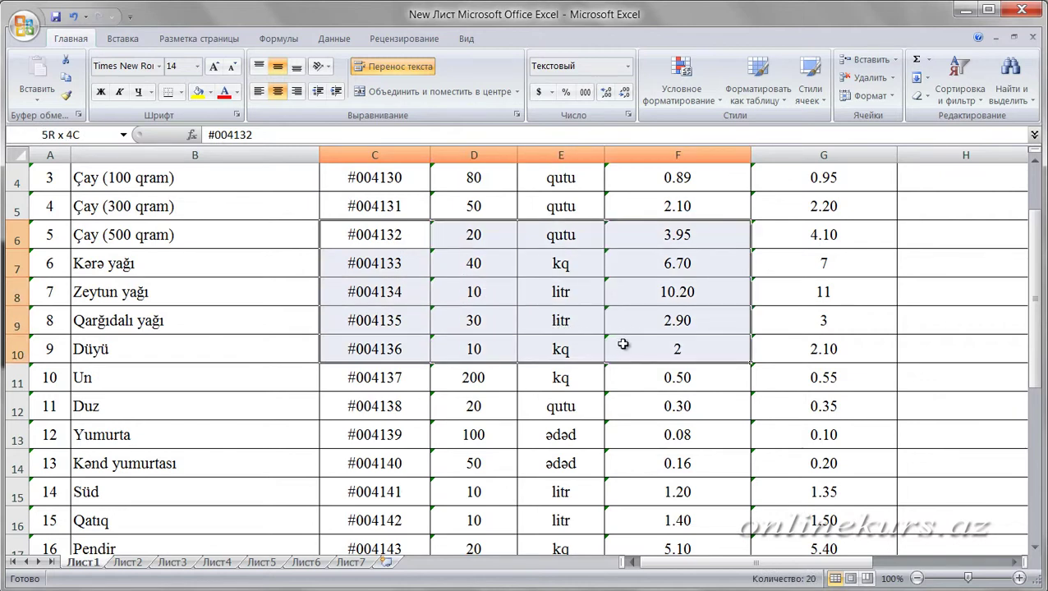
drag(624, 344, 623, 345)
click(226, 267)
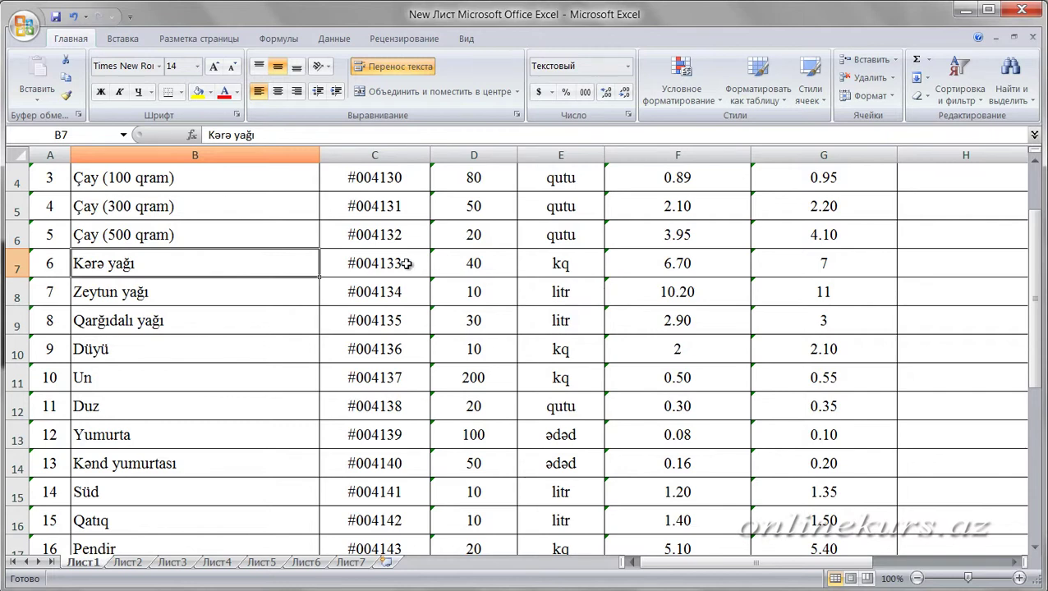
Ctrl-add cells C6, E8, D9, C11, B11 and C8 to the B7 selection
ctrl+click(415, 230)
ctrl+click(521, 293)
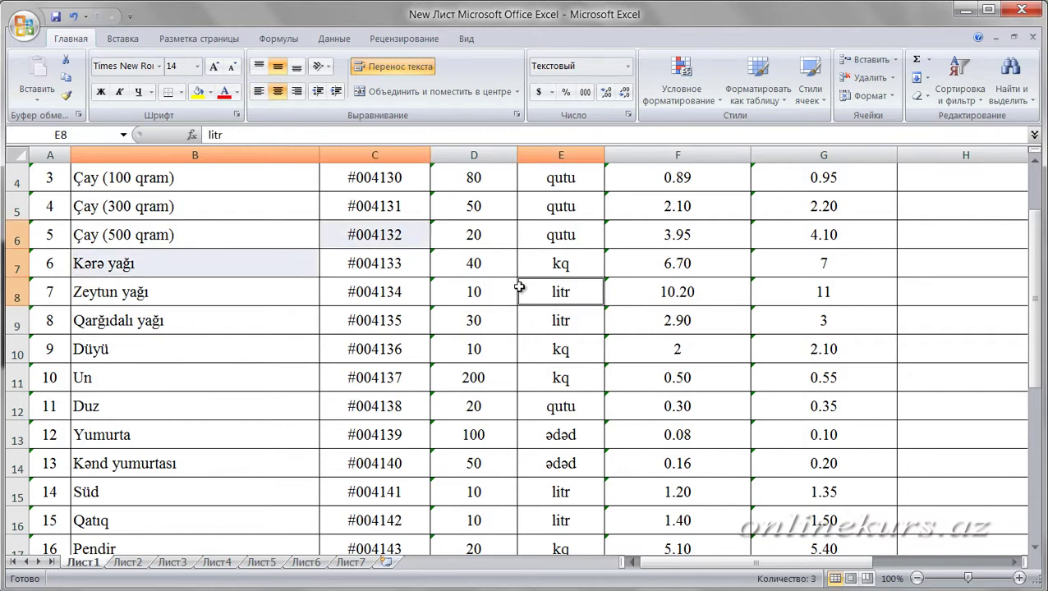
ctrl+click(447, 319)
ctrl+click(346, 380)
ctrl+click(237, 367)
ctrl+click(374, 289)
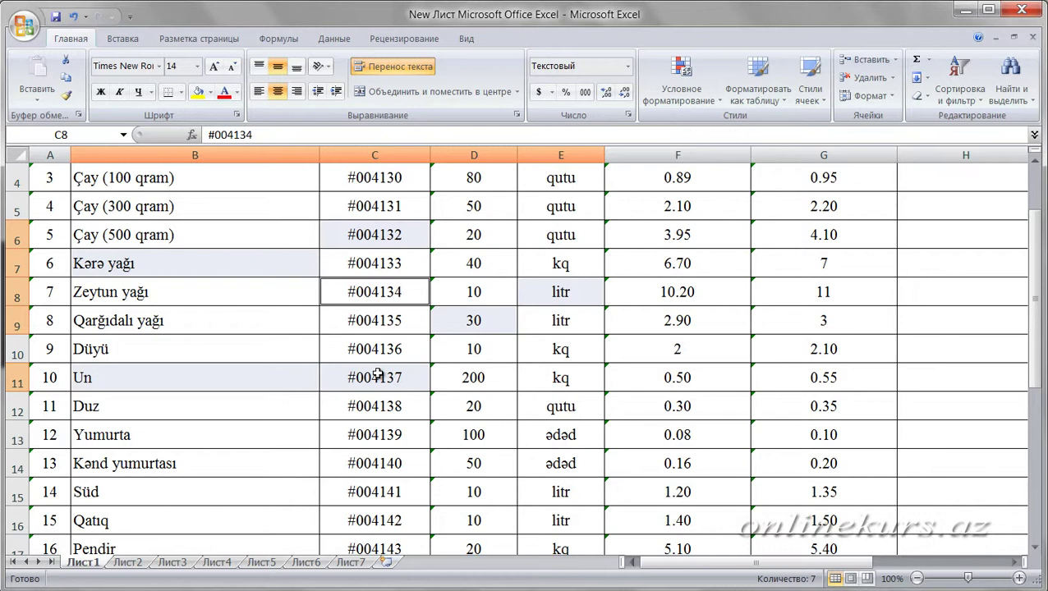
click(376, 374)
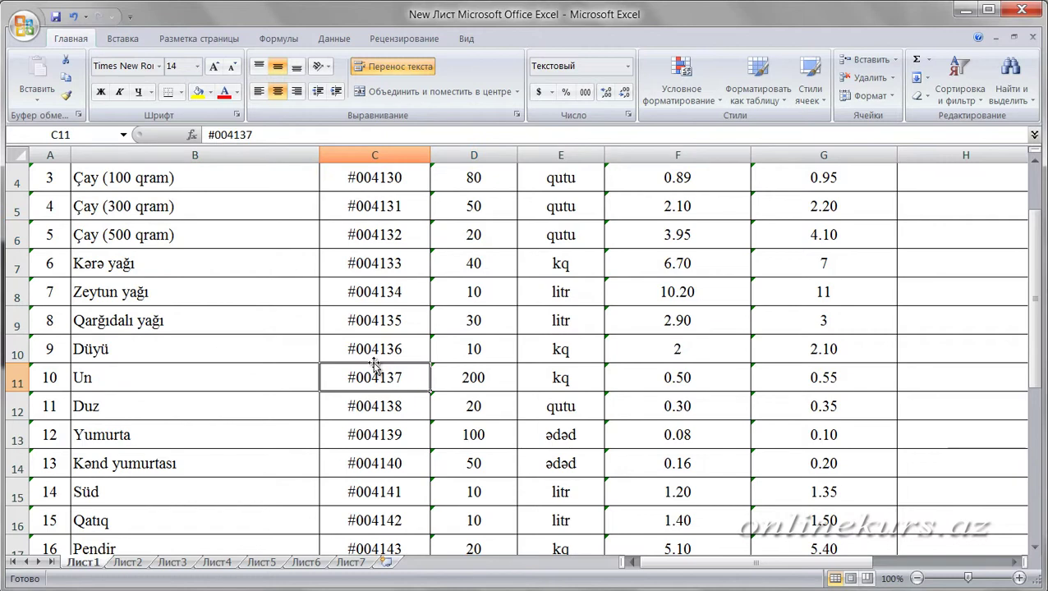
scroll(374, 367, up, 1)
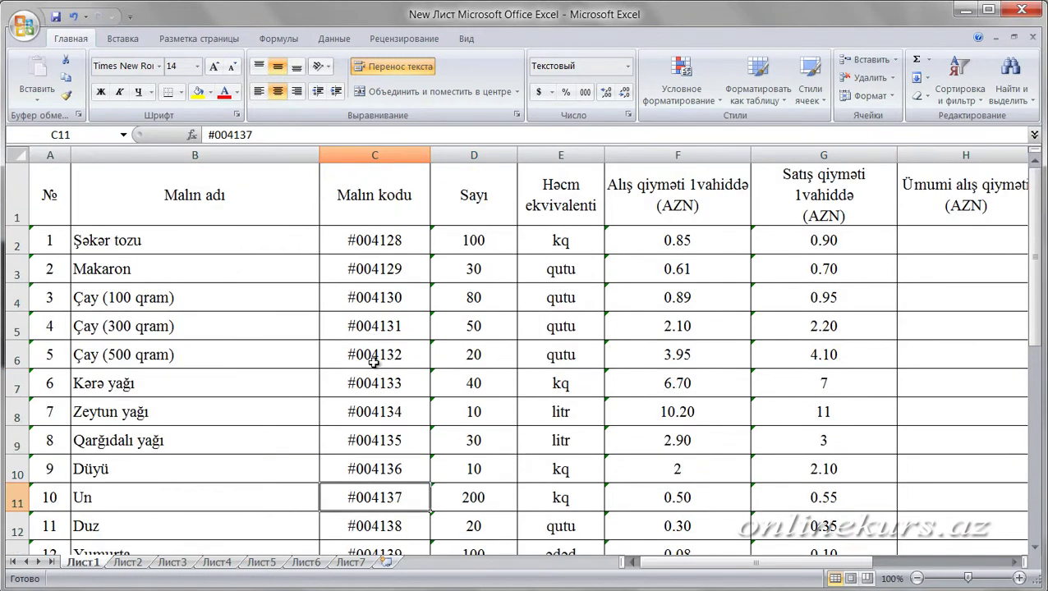
click(389, 153)
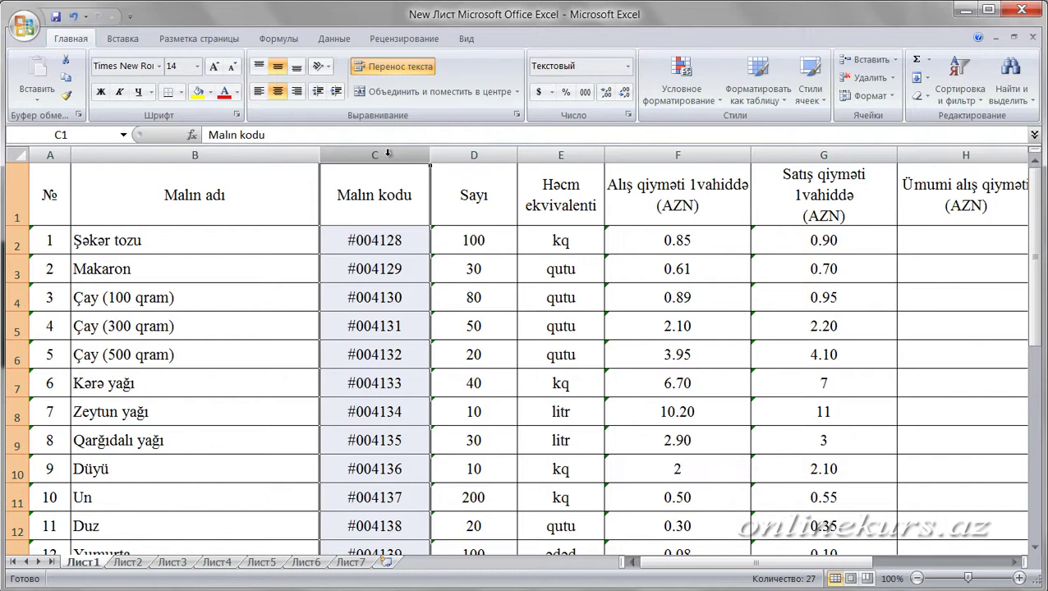
click(458, 198)
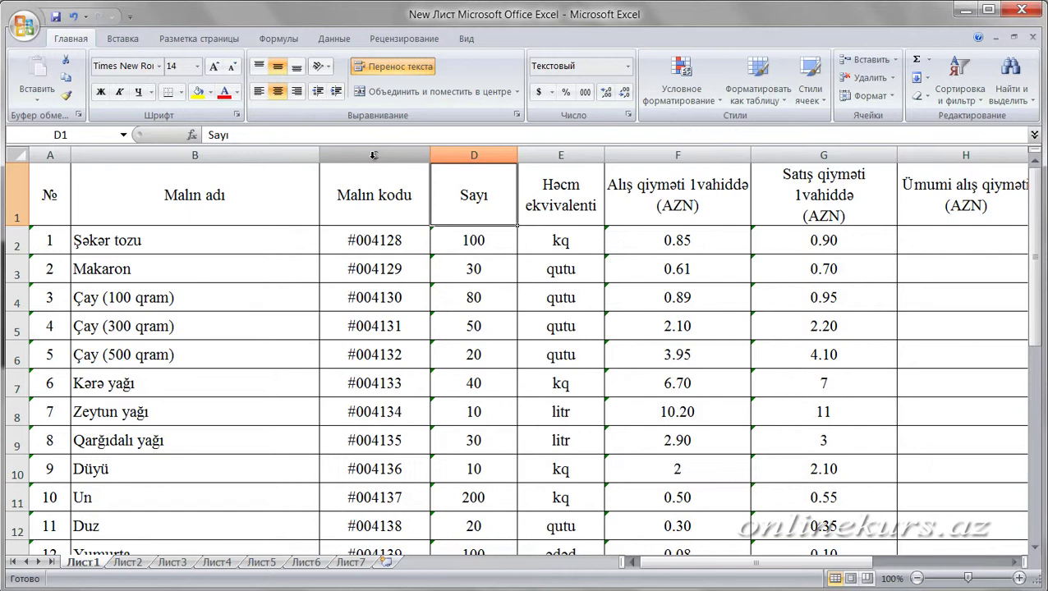
Select columns C through F by their headers, then clear the selection
click(373, 156)
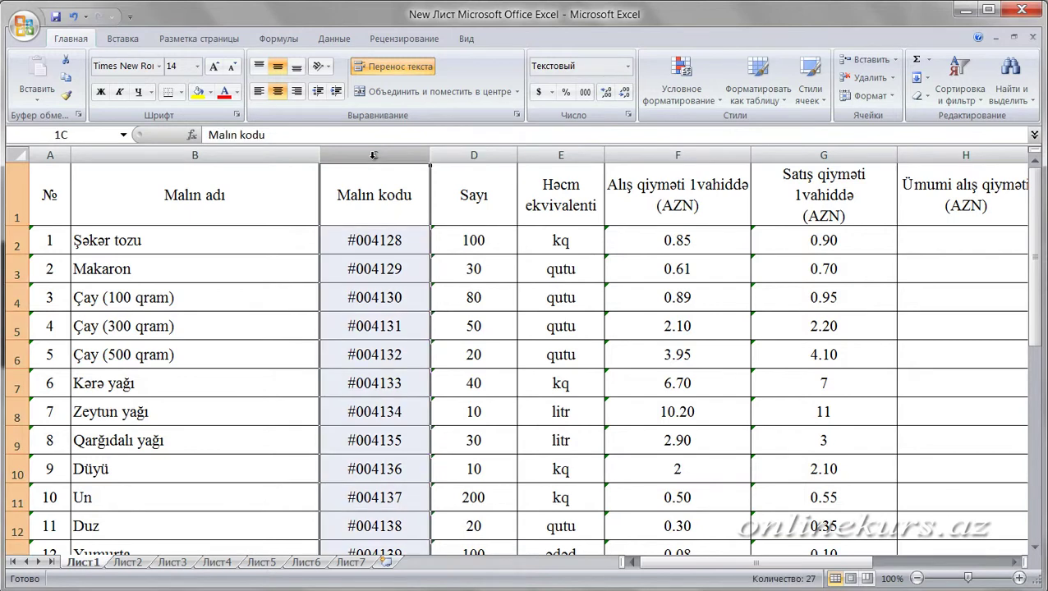
drag(373, 155, 625, 153)
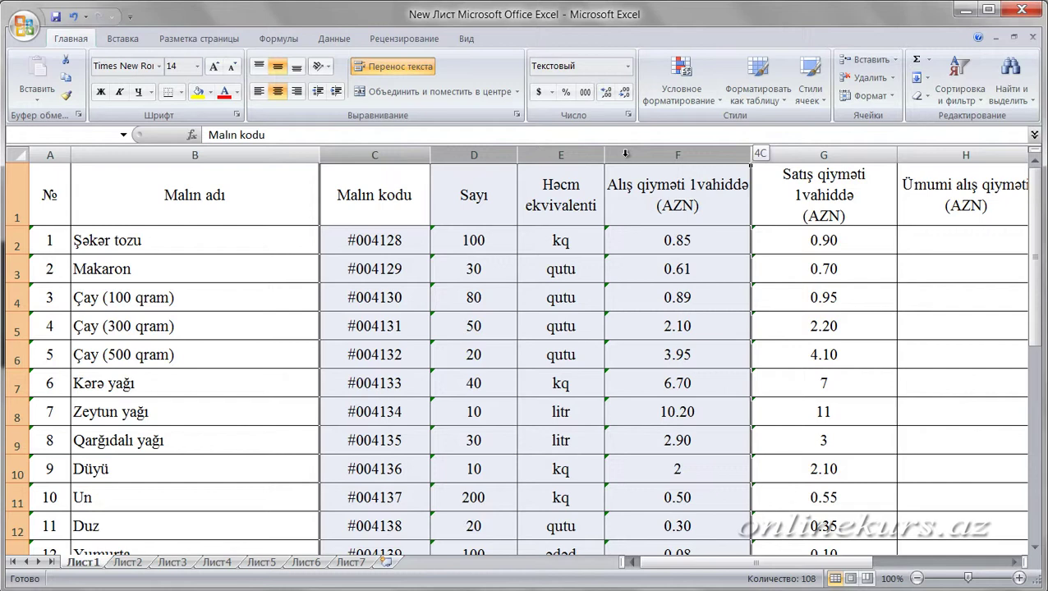
drag(625, 153, 625, 154)
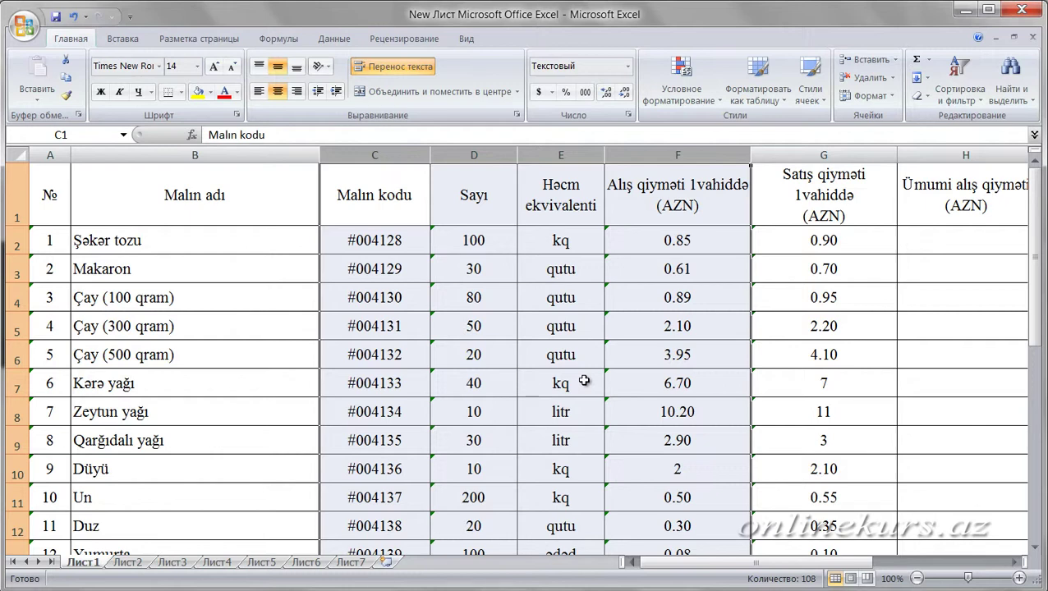
click(584, 381)
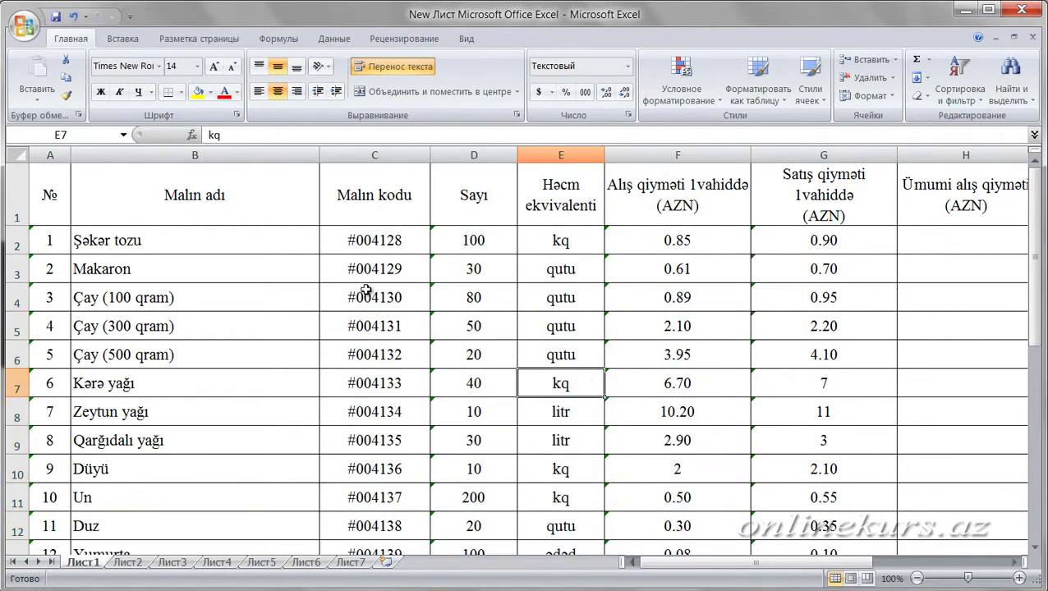
Select non-adjacent columns B, D, F and G together, then clear them
click(268, 154)
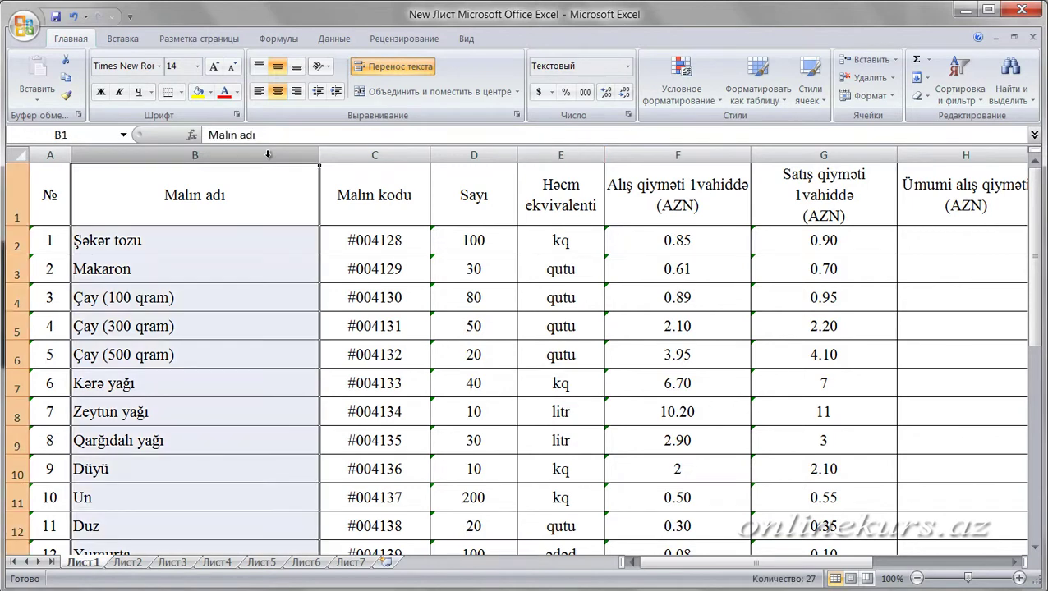
ctrl+click(474, 155)
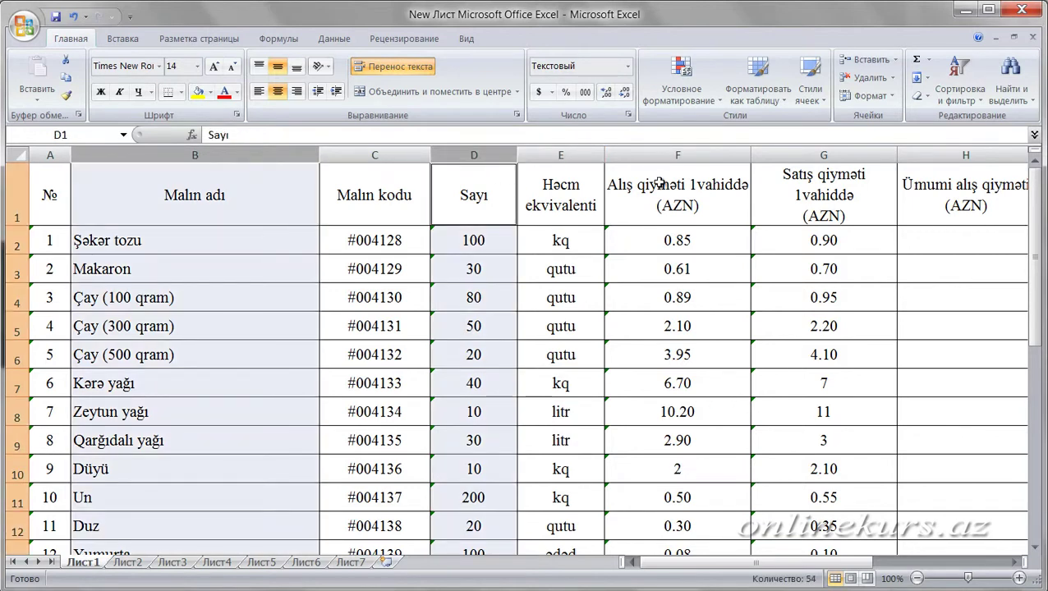
ctrl+click(686, 156)
ctrl+click(822, 155)
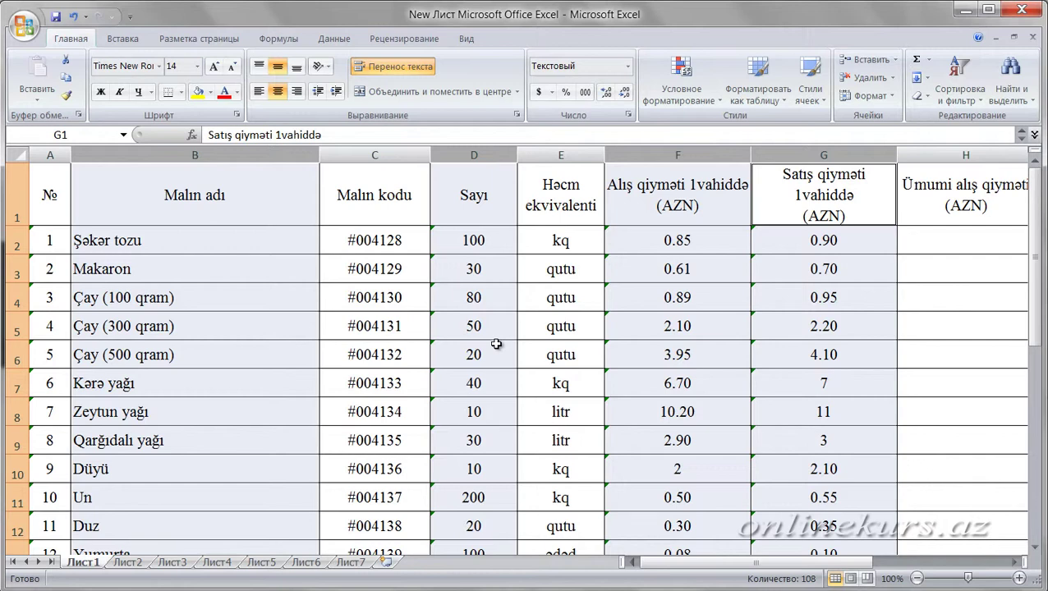
click(496, 344)
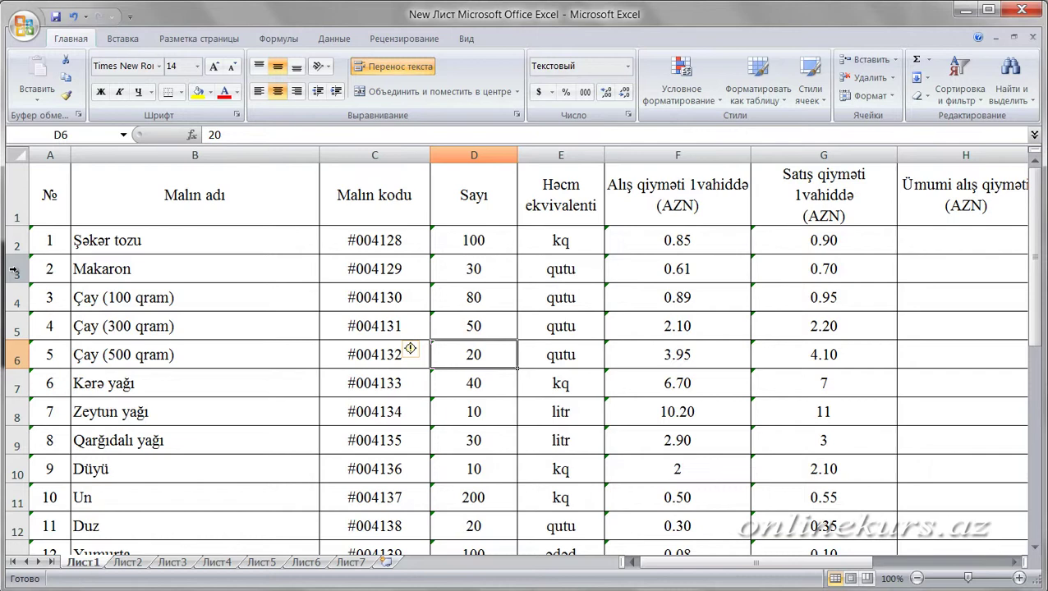
Select row 3, then rows 3 through 7, clearing each selection
click(14, 271)
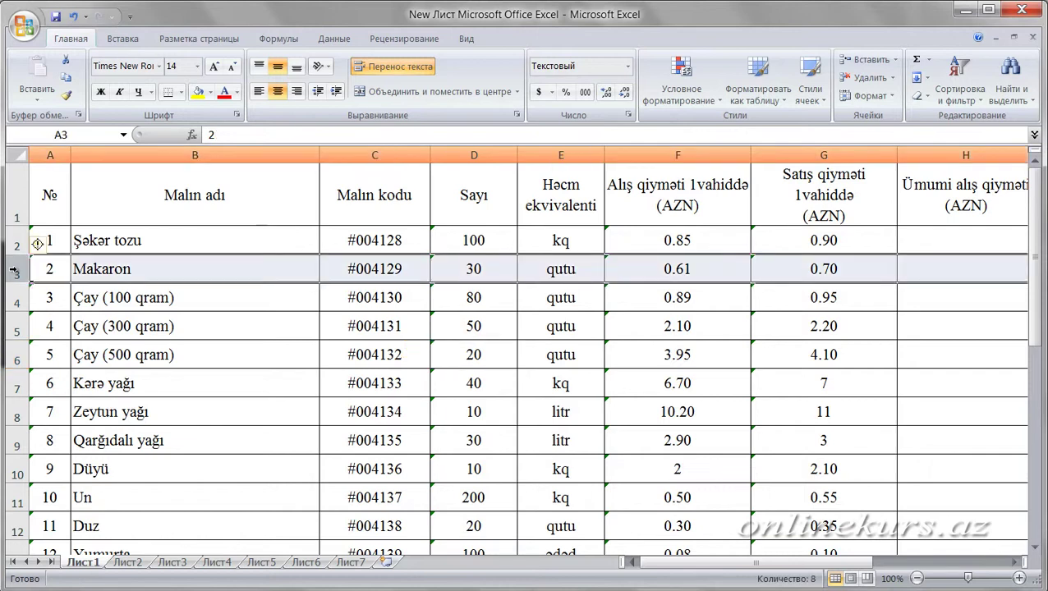
click(123, 305)
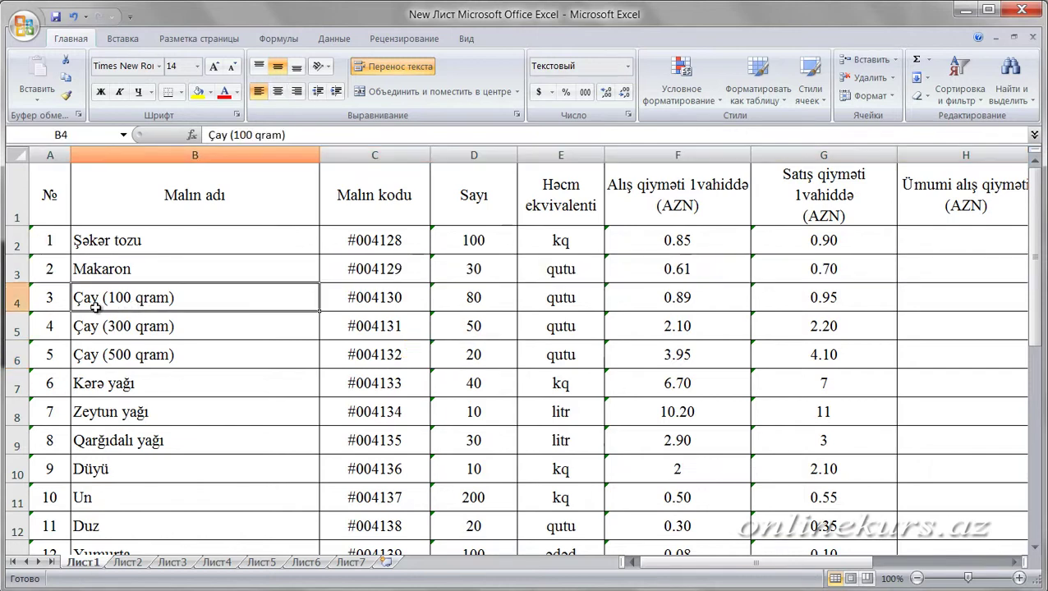
drag(14, 273, 17, 391)
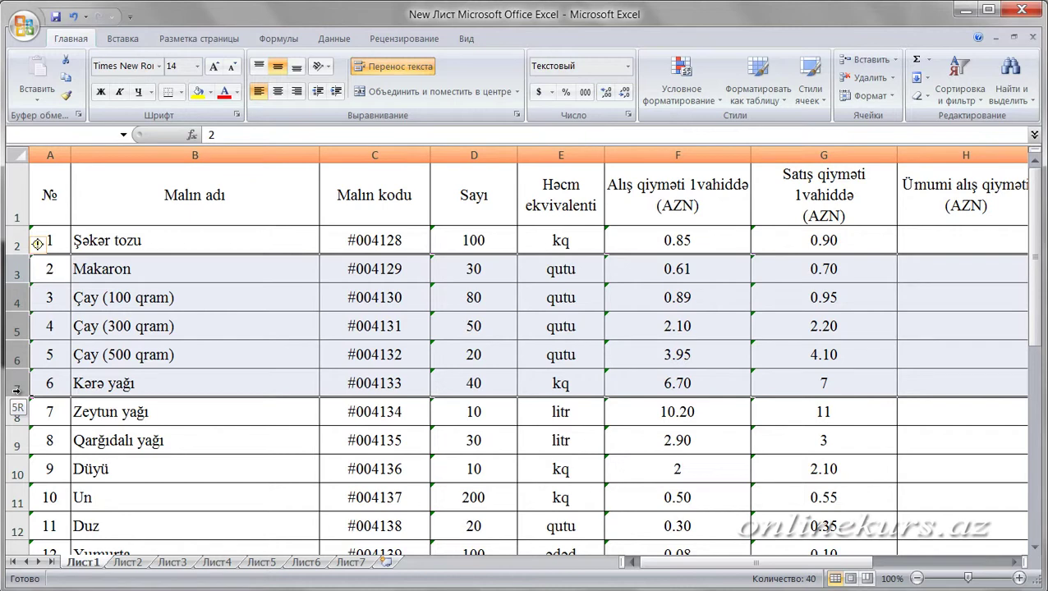
drag(17, 391, 16, 391)
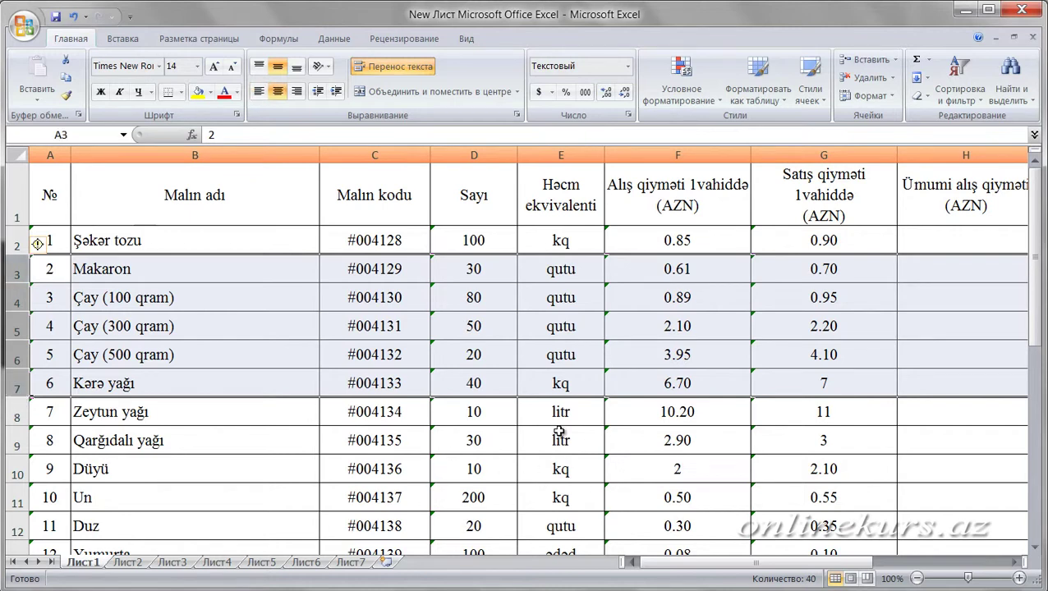
click(197, 355)
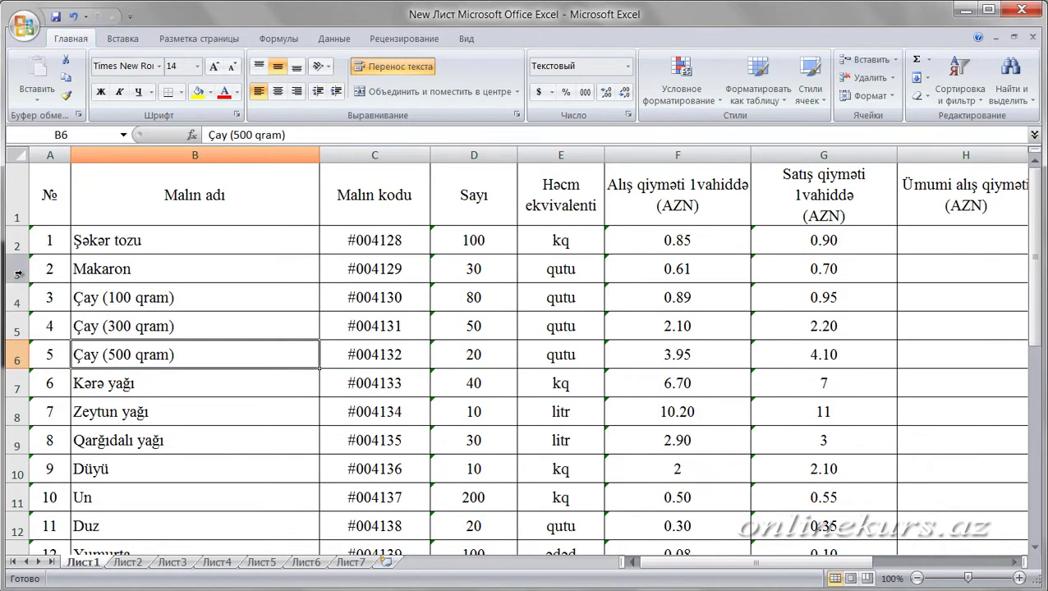
Select rows 3, 5, 7 and 9 together as one selection
click(18, 274)
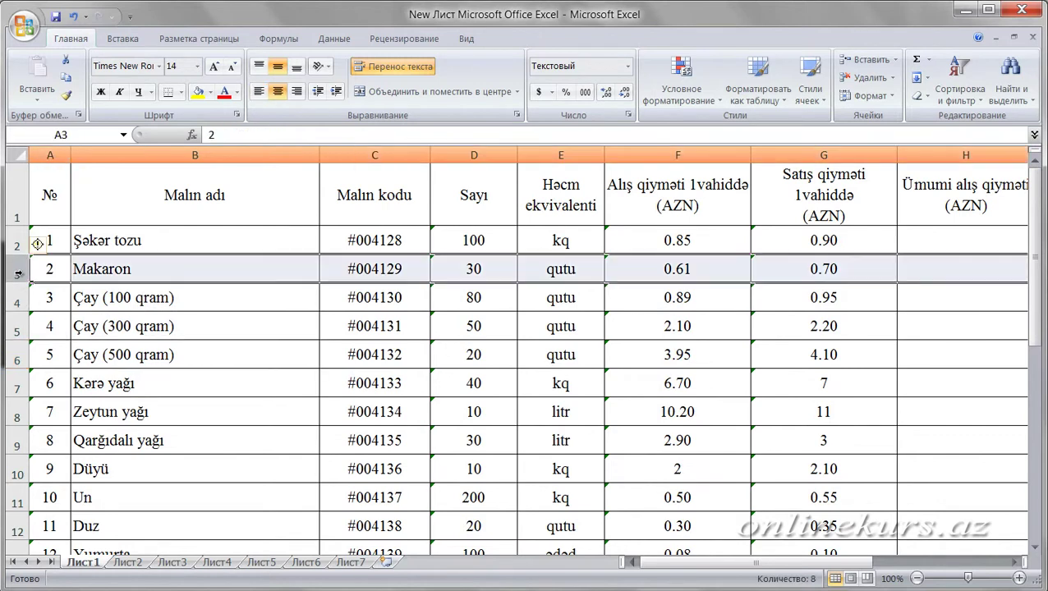
ctrl+click(16, 326)
ctrl+click(17, 384)
ctrl+click(16, 437)
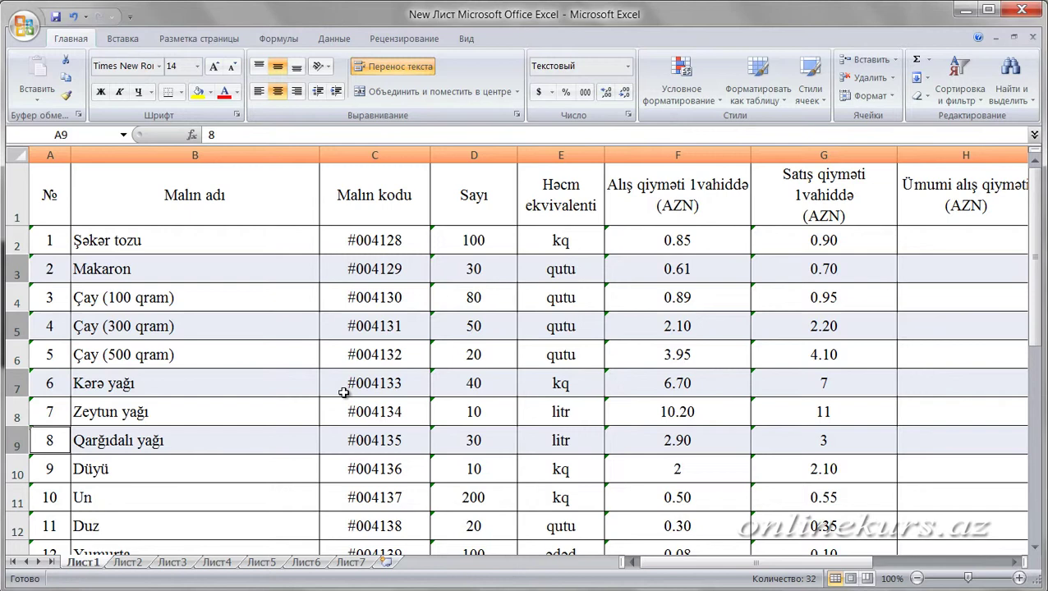
click(400, 360)
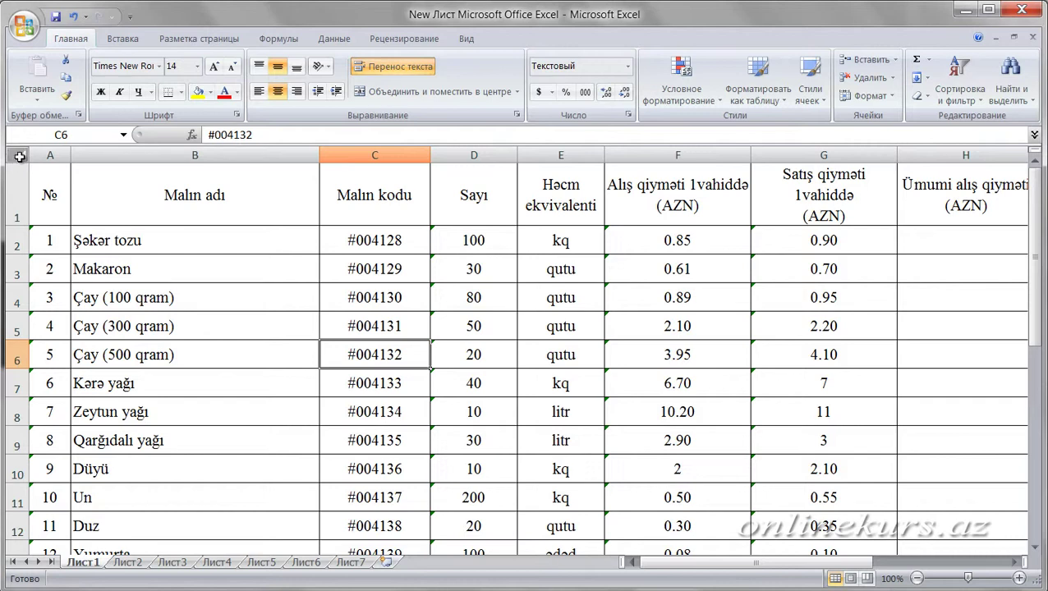
click(19, 156)
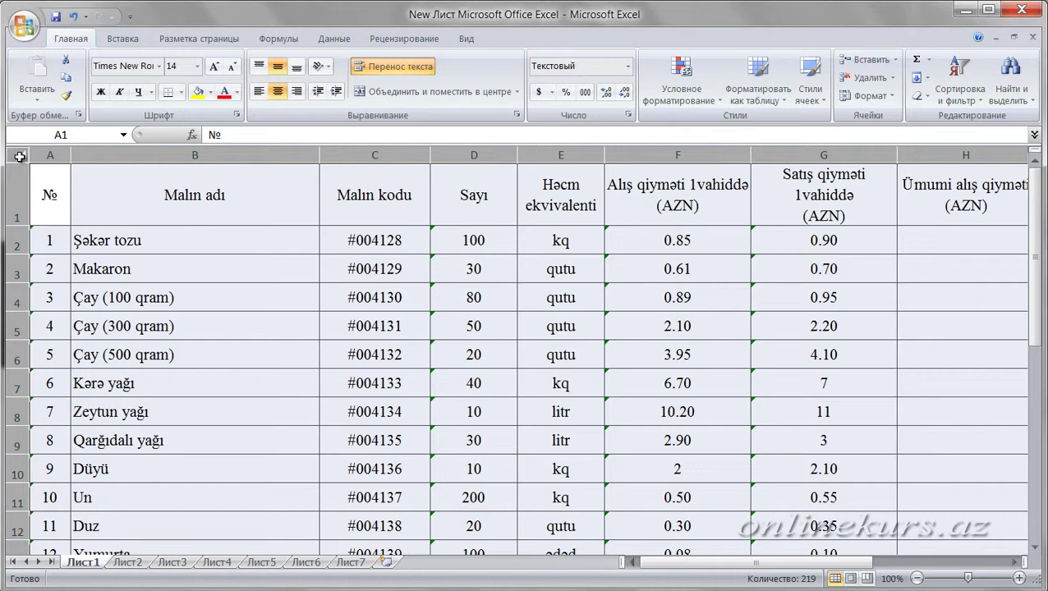
click(199, 193)
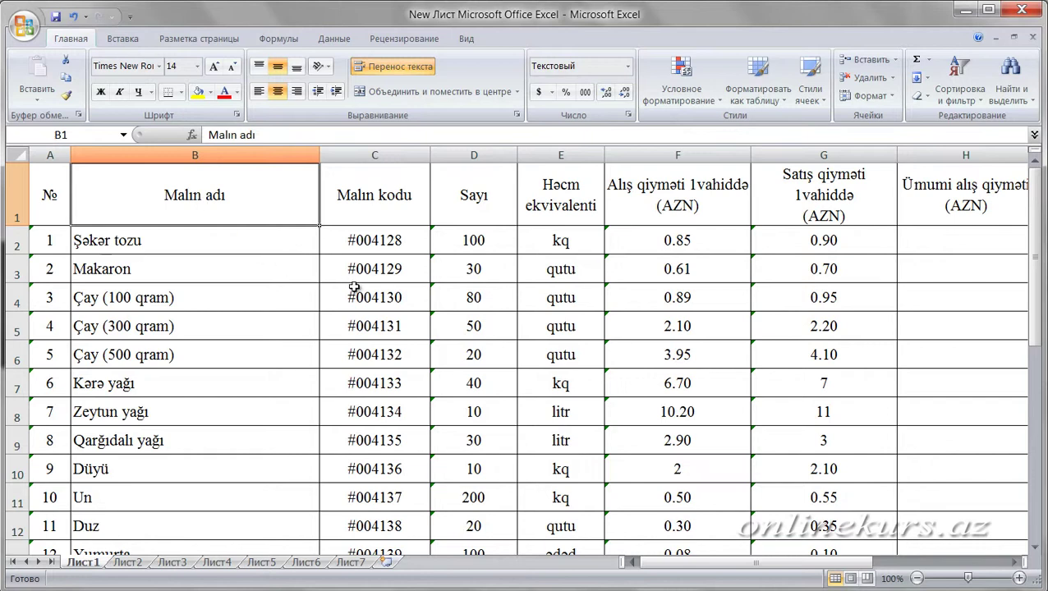
click(252, 246)
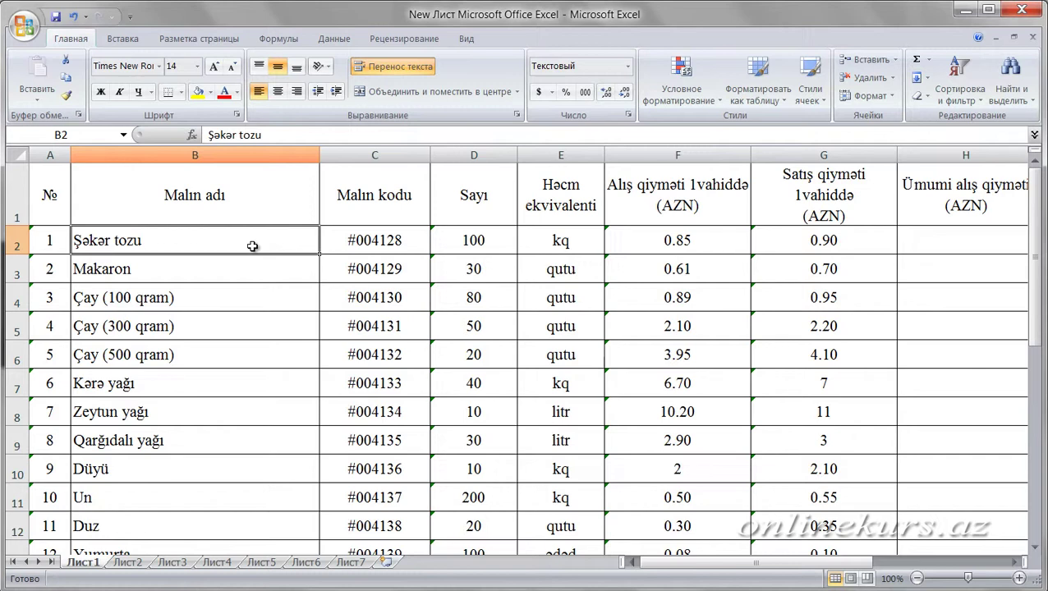
key(shift+Down)
key(shift+Down)
key(shift+Down)
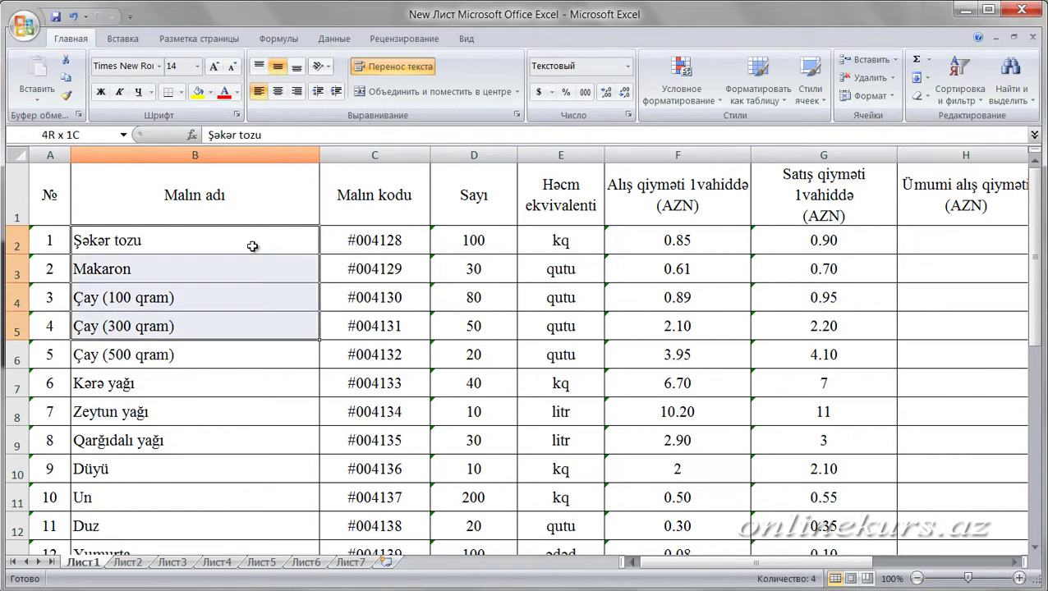
key(shift+Up)
key(shift+Down)
key(shift+Right)
key(shift+Right)
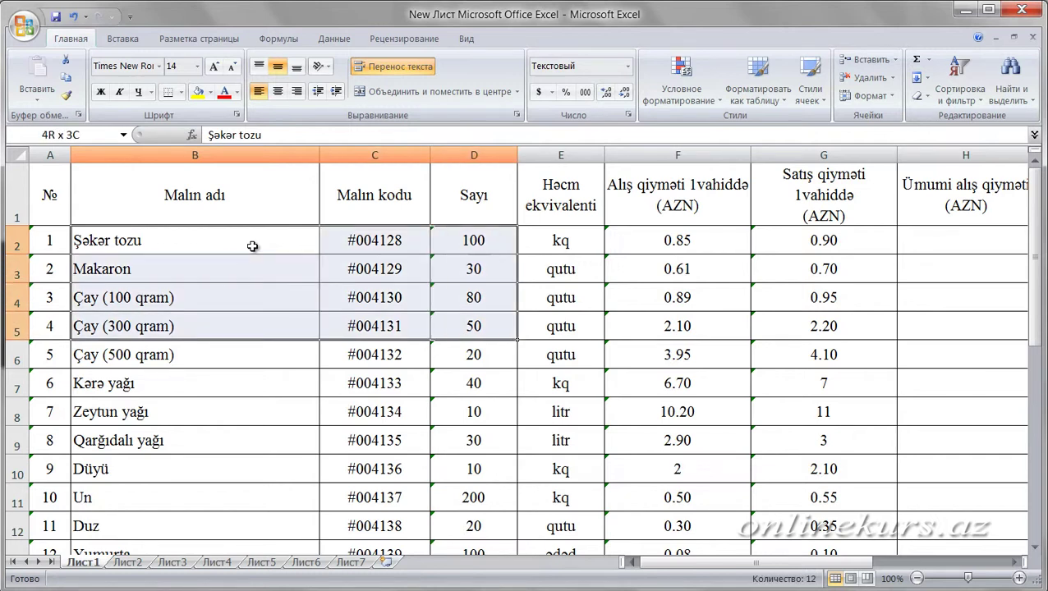
key(shift+Left)
key(shift+Left)
key(shift+Right)
key(shift+Right)
key(shift+Right)
key(shift+Down)
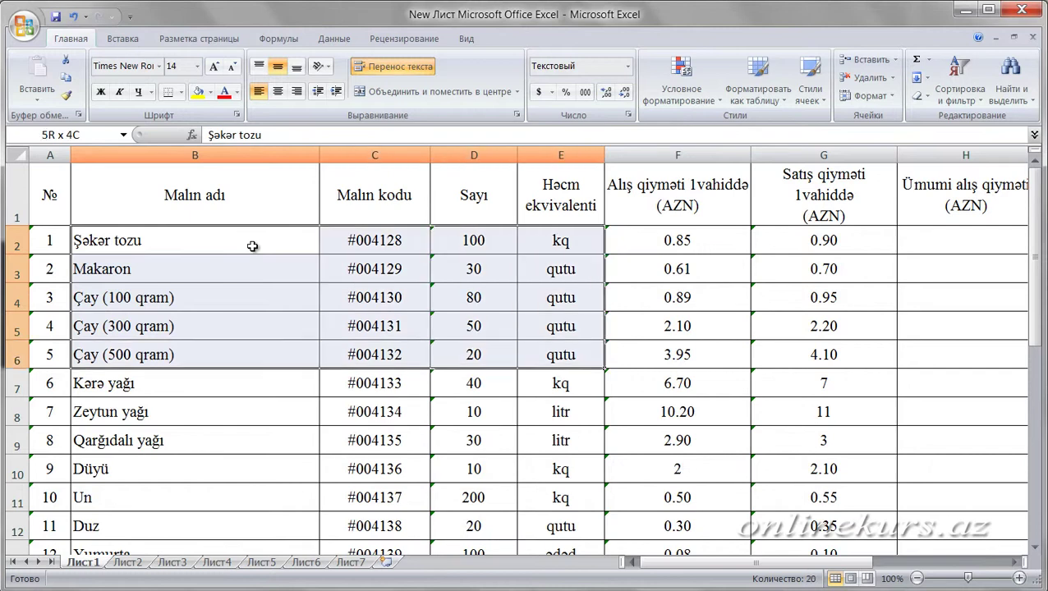
key(shift+Down)
key(shift+Down)
key(shift+Right)
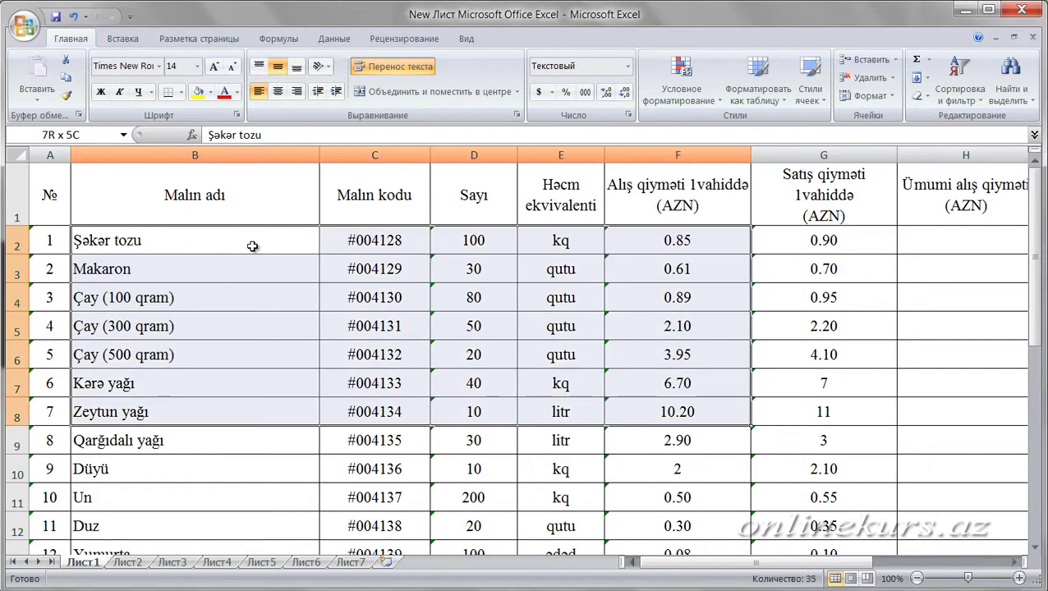
key(shift+Down)
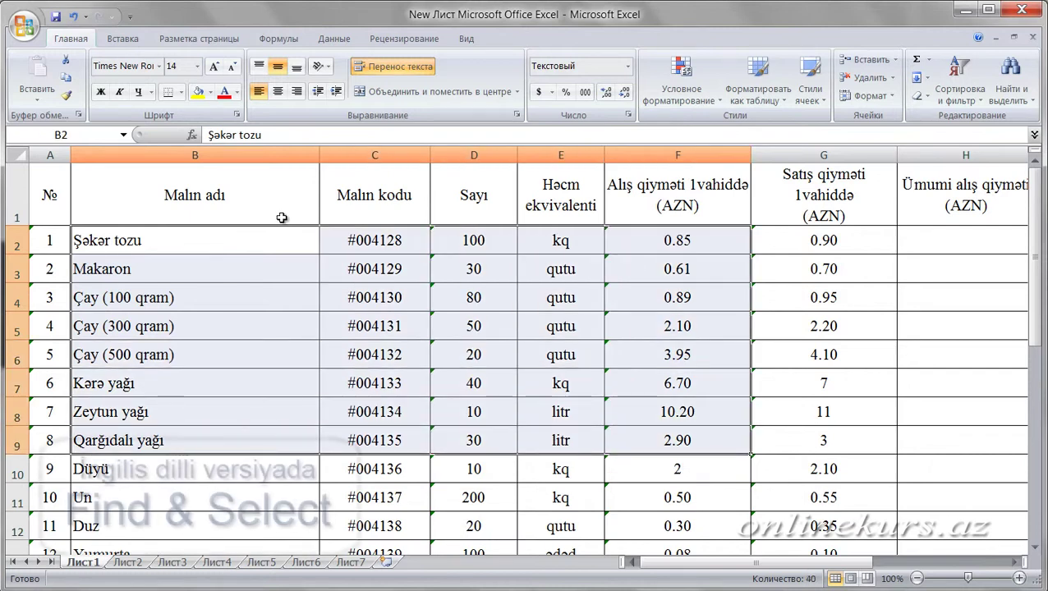
click(282, 217)
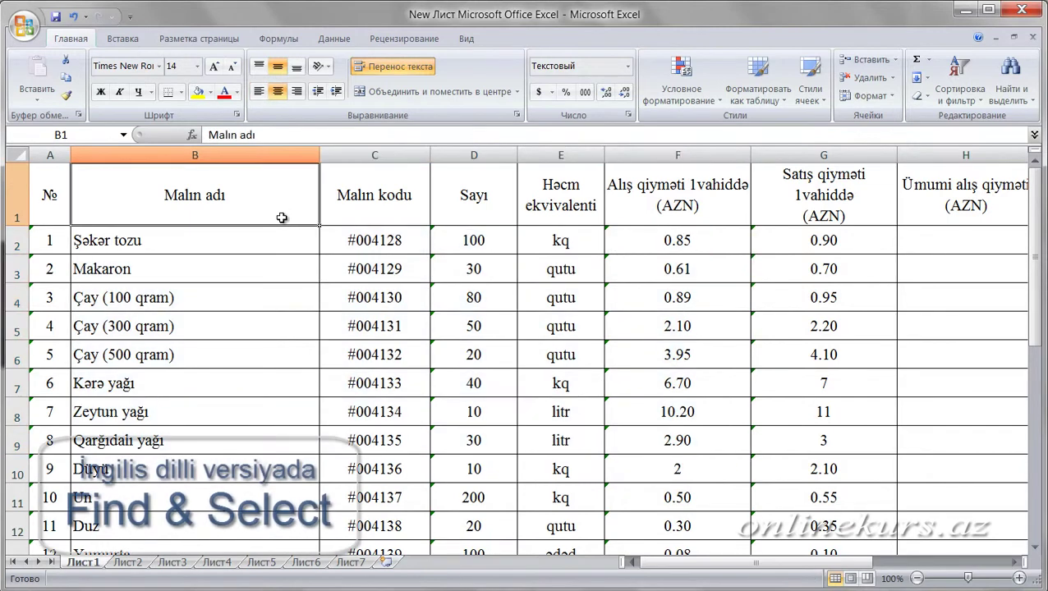
click(1022, 102)
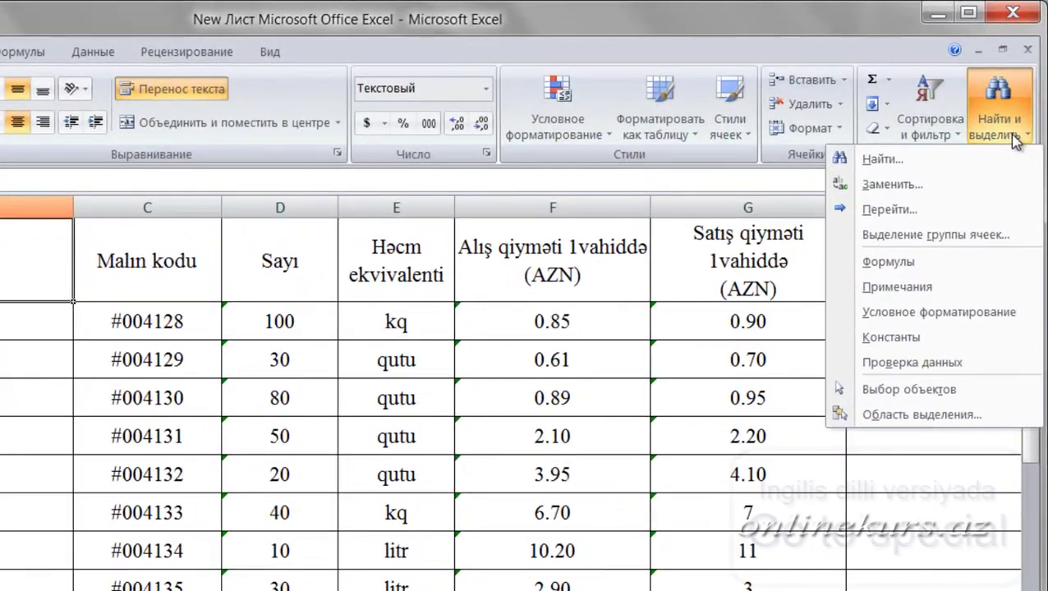
click(951, 241)
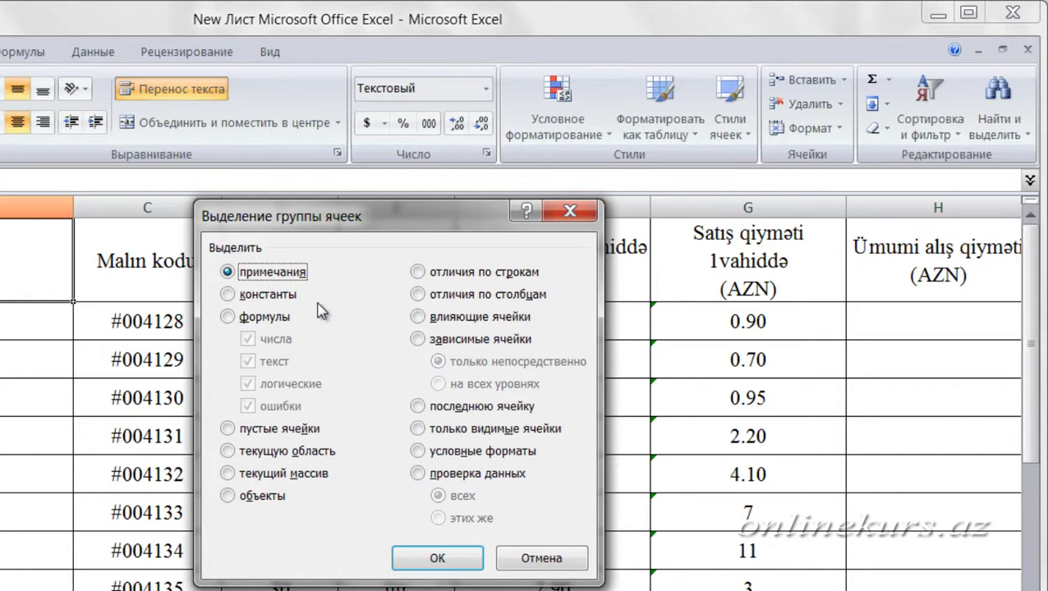
click(430, 566)
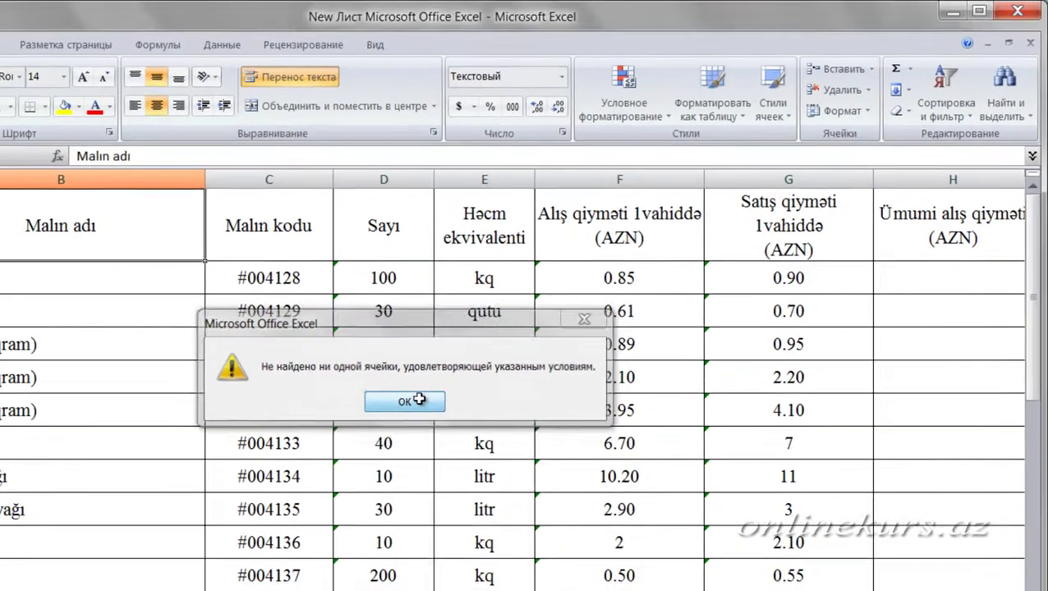
click(304, 465)
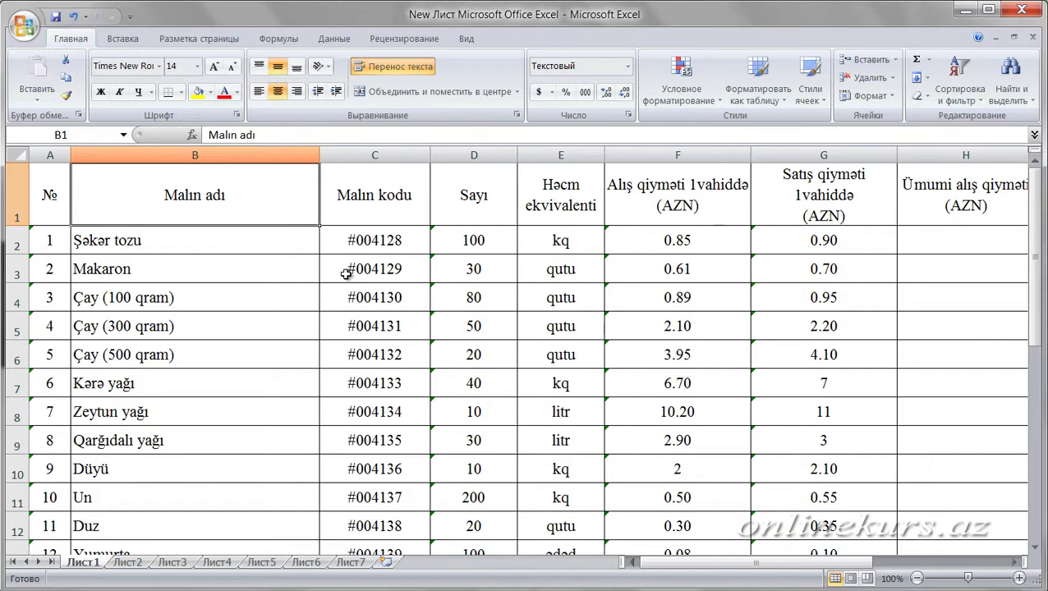
Insert a comment on the Makaron cell B3 and check that it shows on hover
click(276, 272)
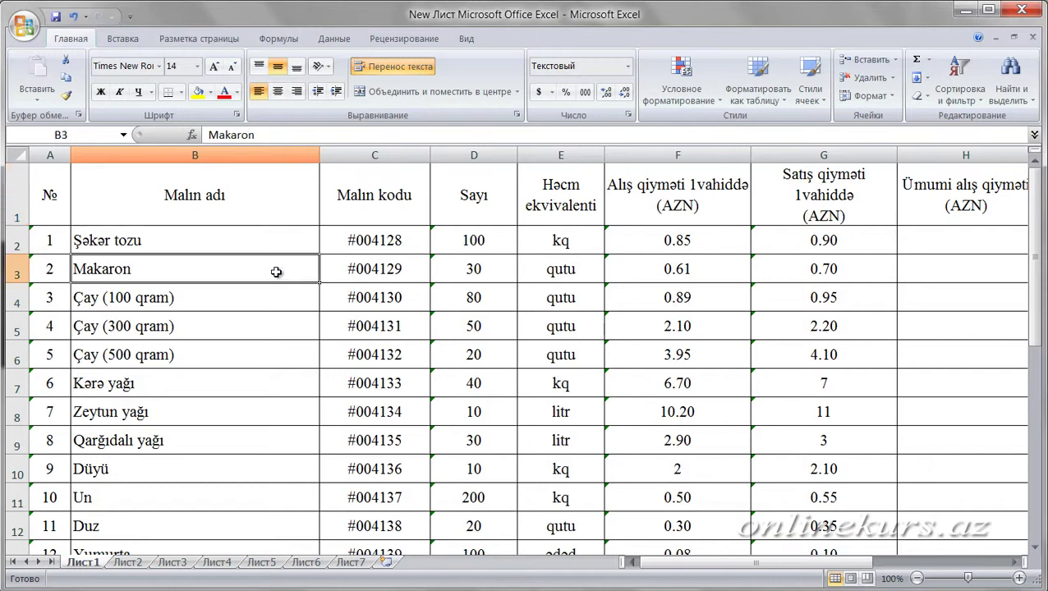
right_click(277, 275)
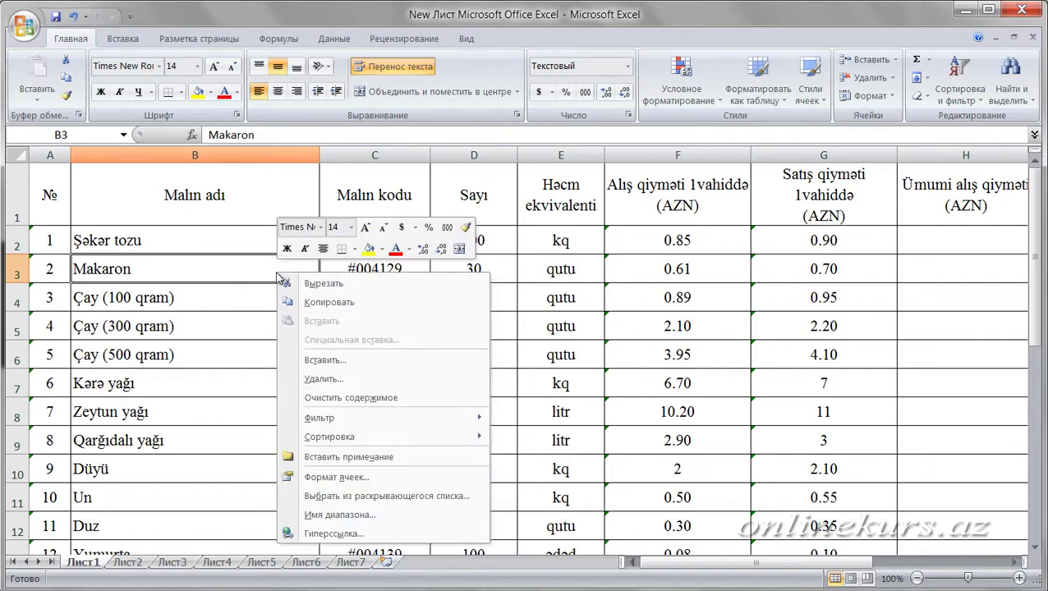
click(363, 458)
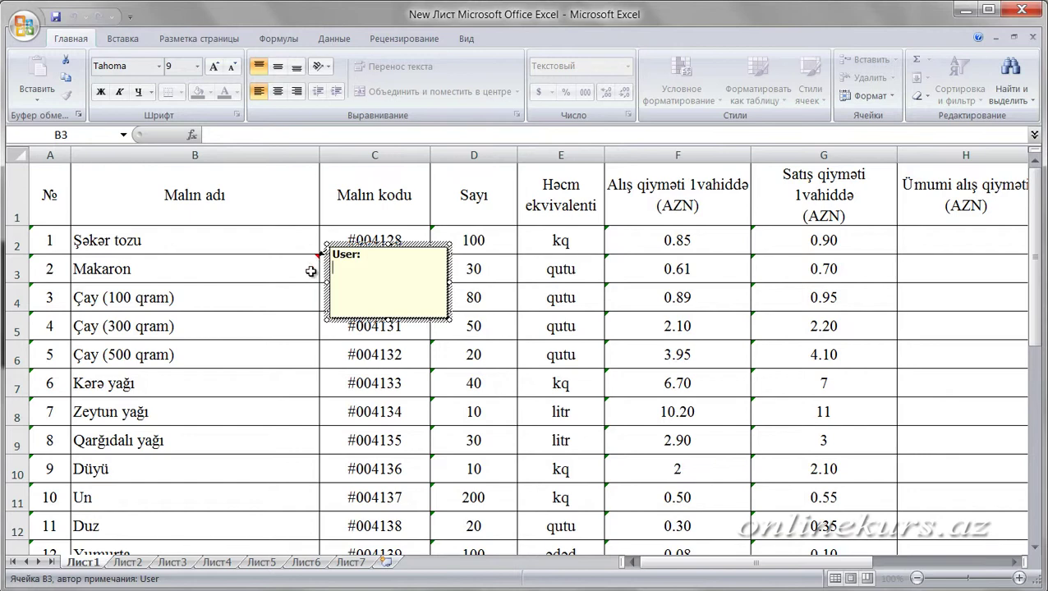
click(303, 299)
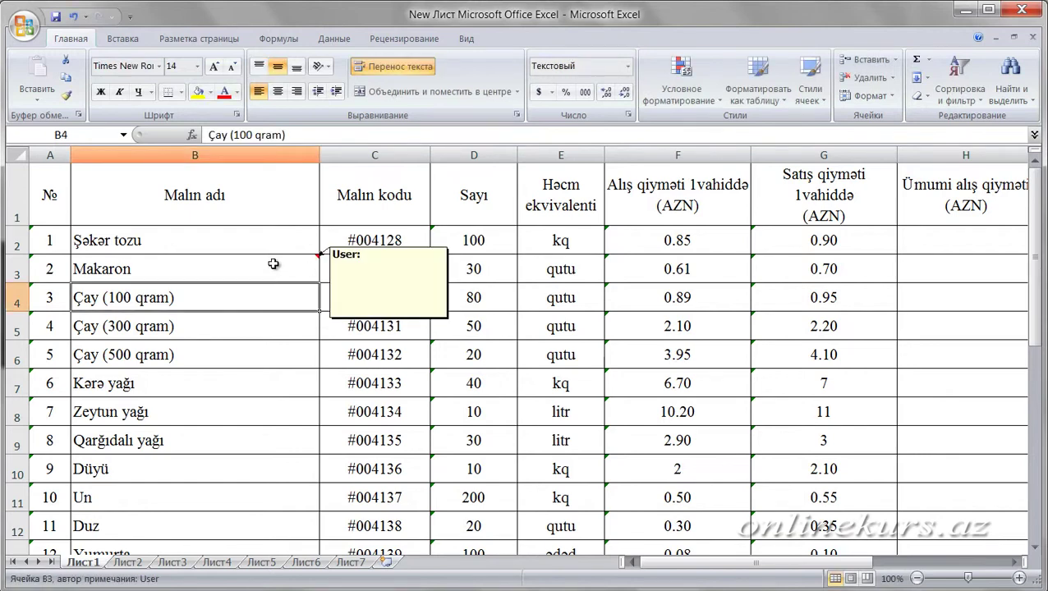
click(274, 264)
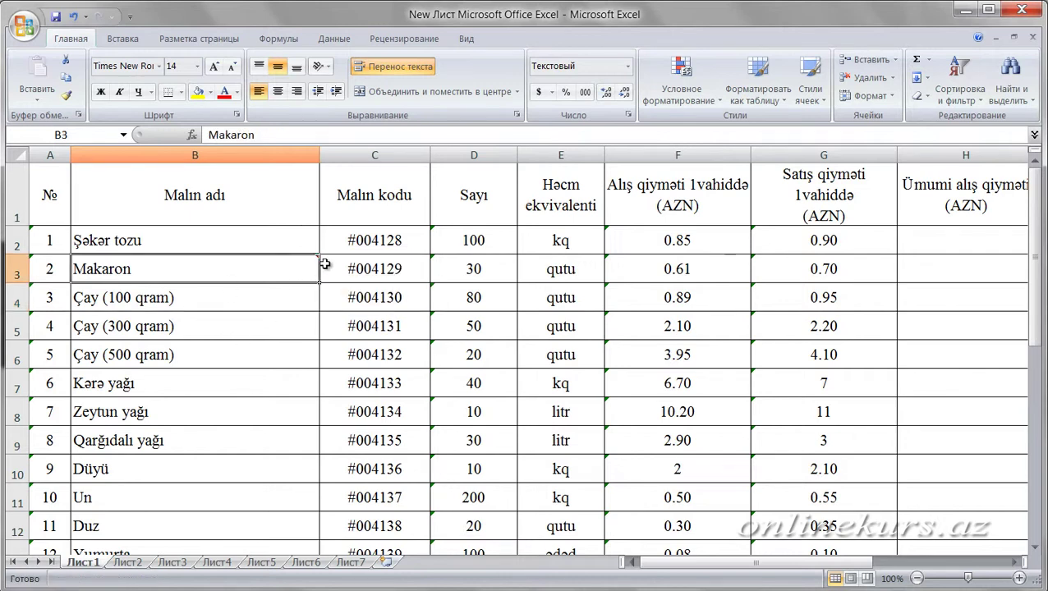
click(234, 301)
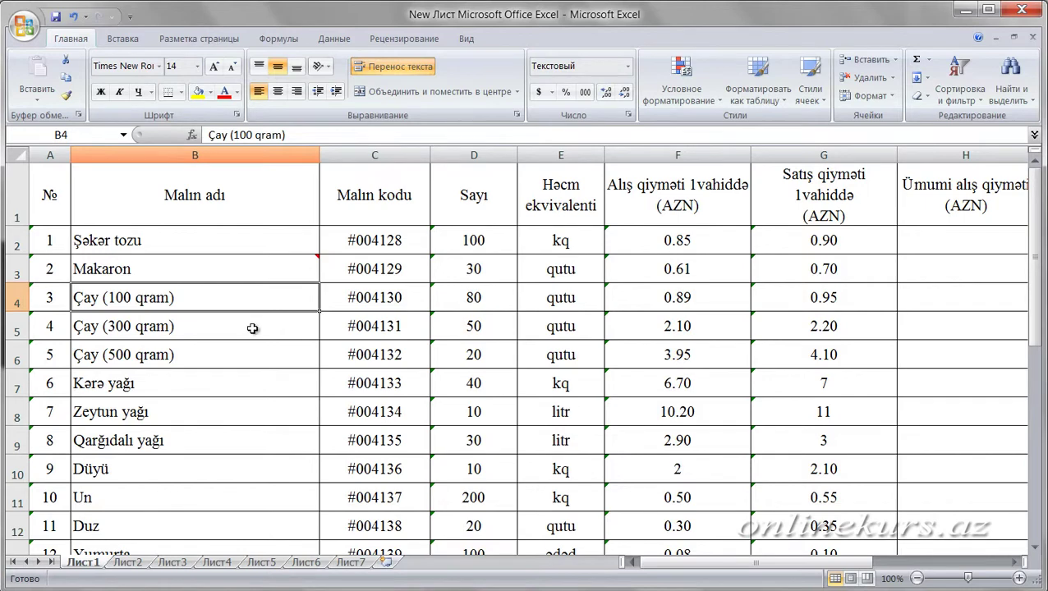
Add a comment reading 'kərə' to the Kərə yağı cell B7
right_click(244, 379)
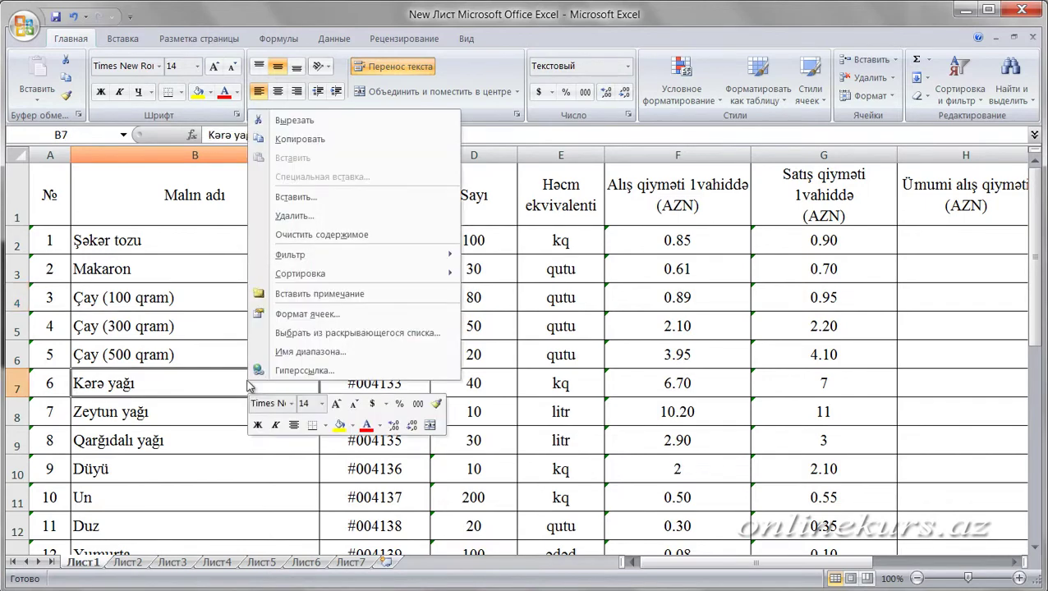
click(293, 306)
text(k)
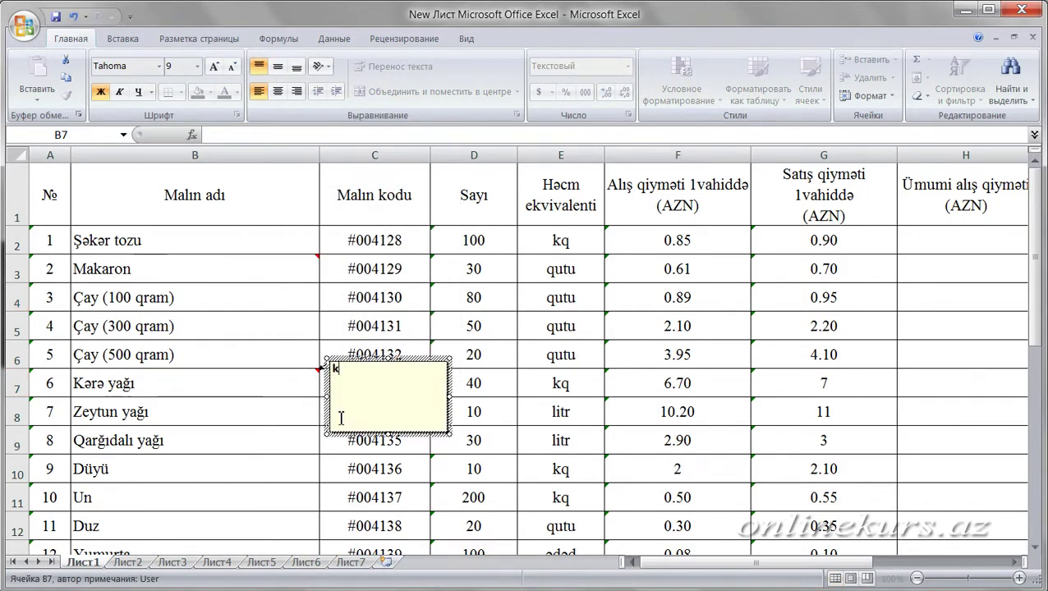
text(ərə)
click(311, 410)
mouse_move(274, 386)
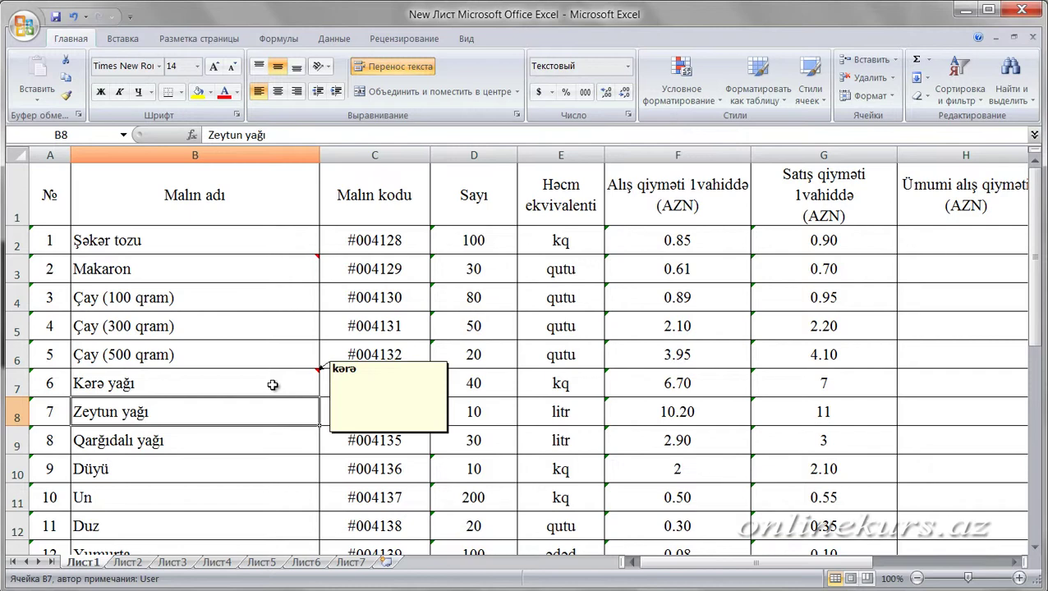
click(394, 324)
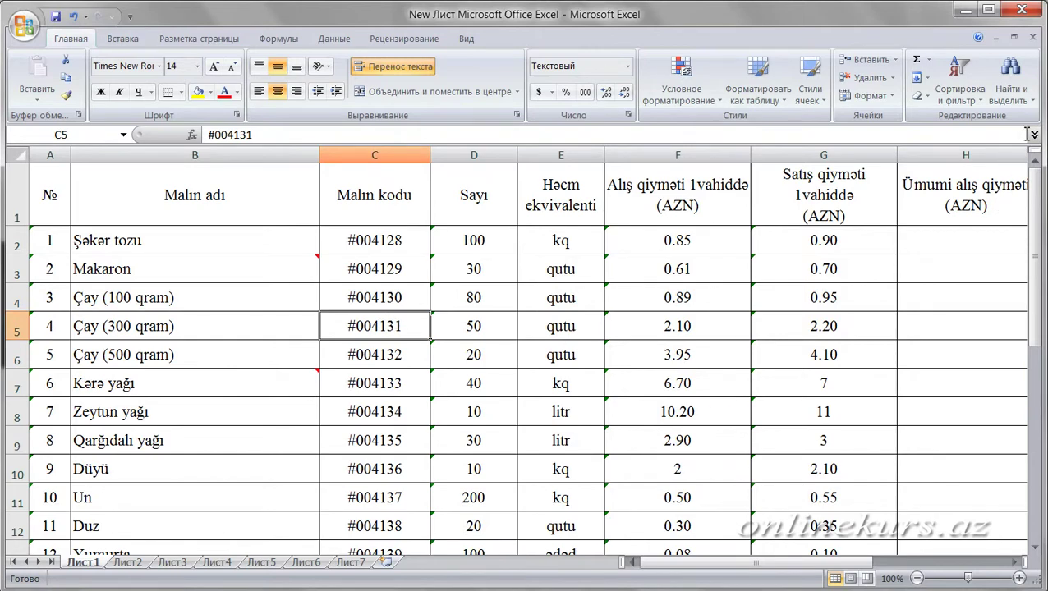
Select all commented cells with Go To Special > Comments
click(1010, 91)
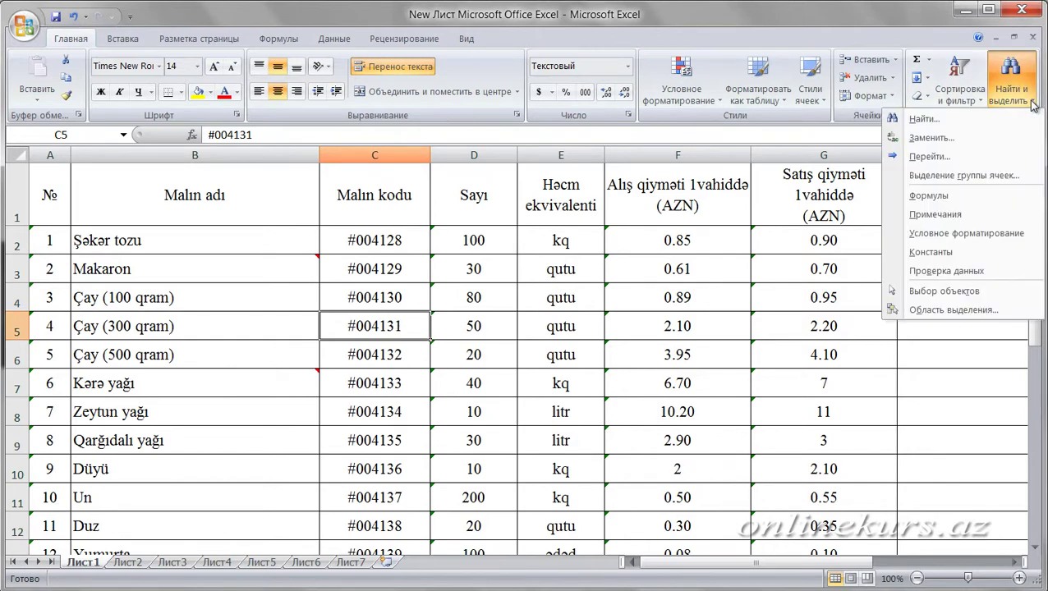
click(957, 178)
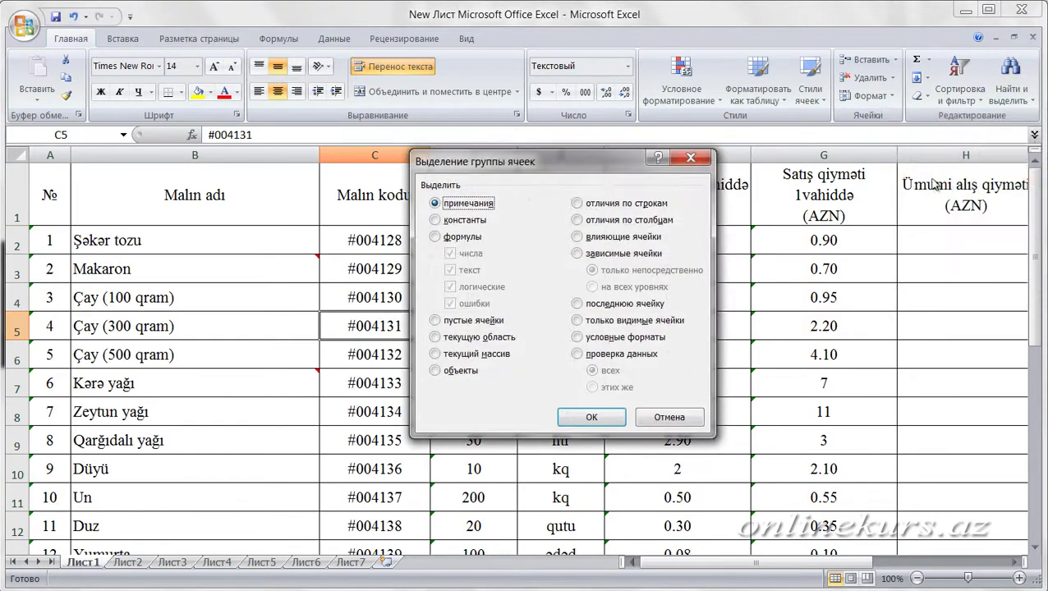
click(597, 417)
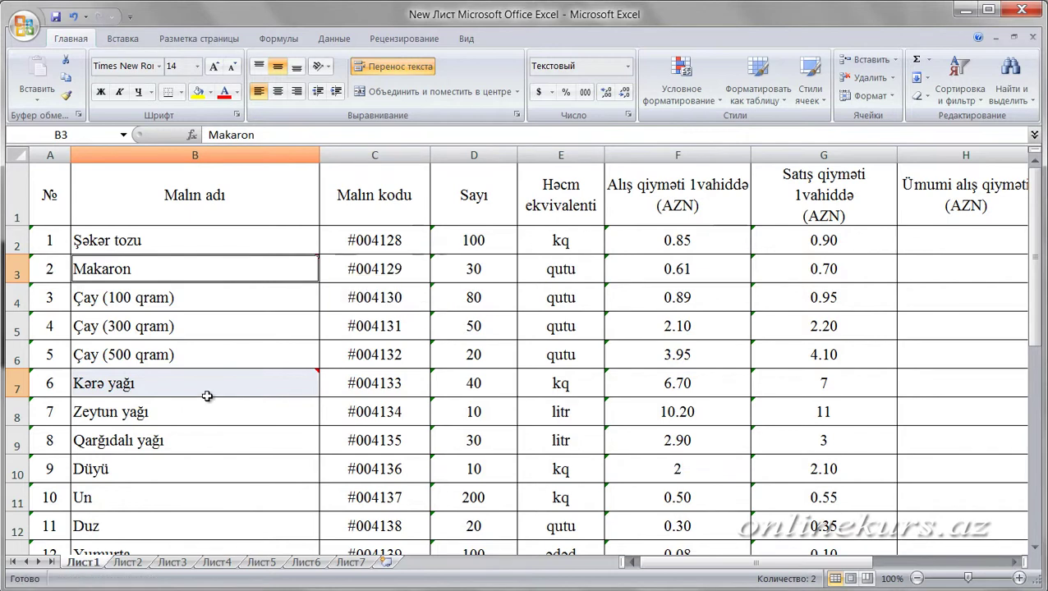
click(338, 299)
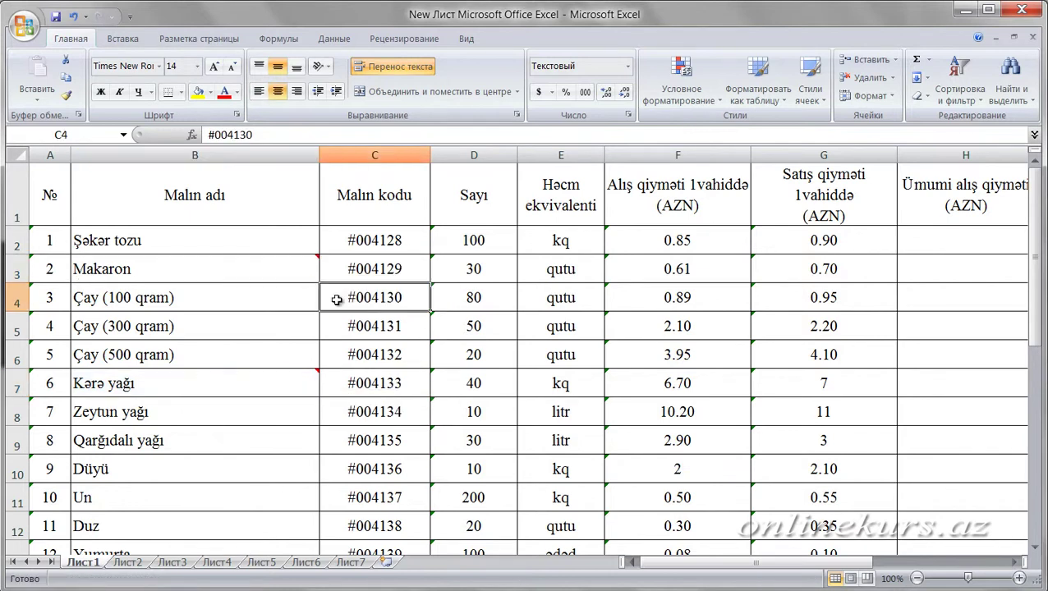
Select all blank cells with Go To Special > Blanks
click(1033, 106)
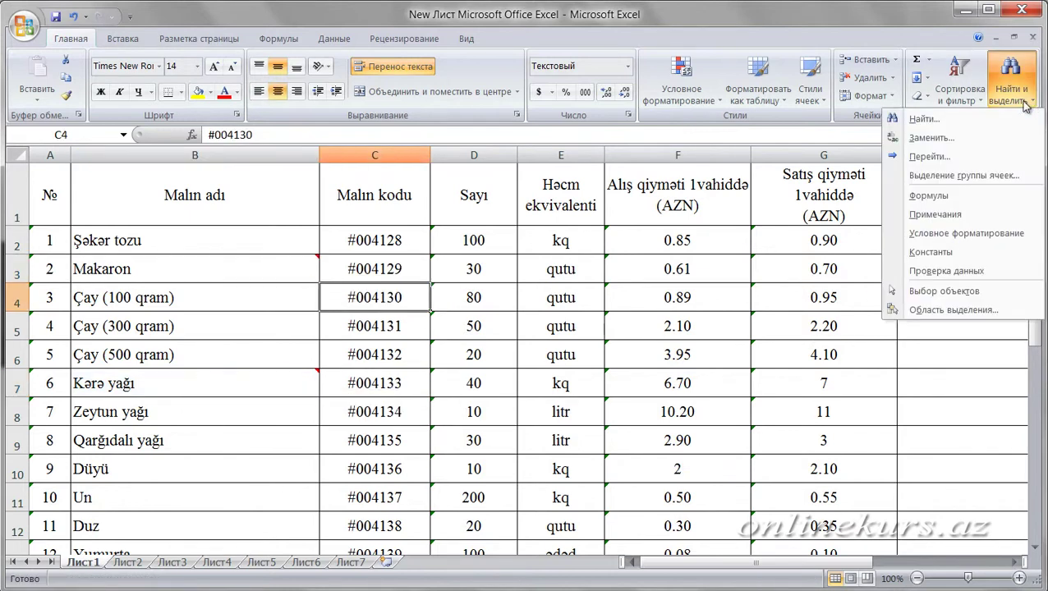
click(947, 178)
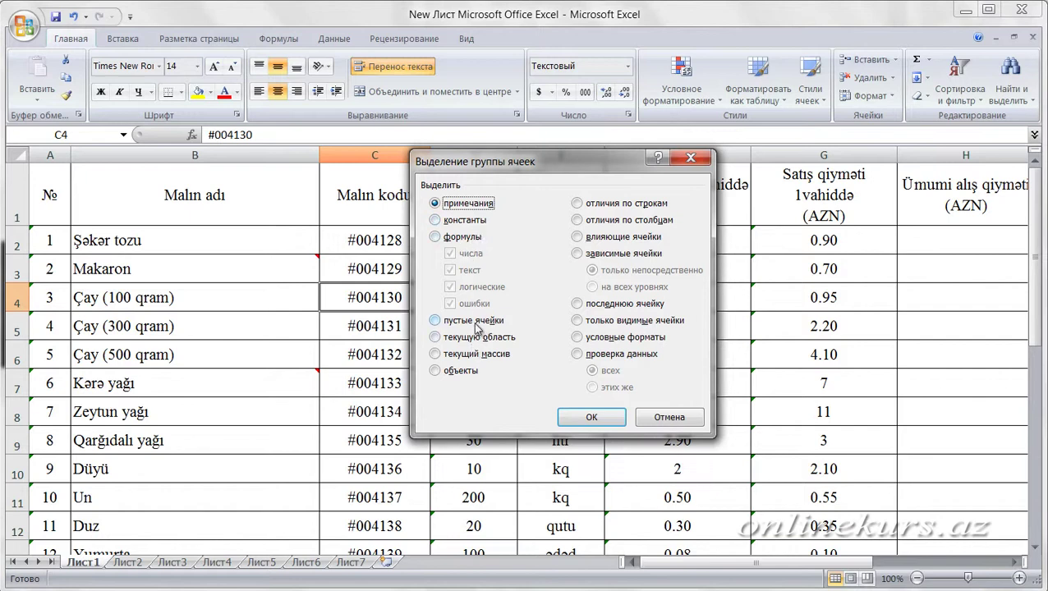
click(477, 326)
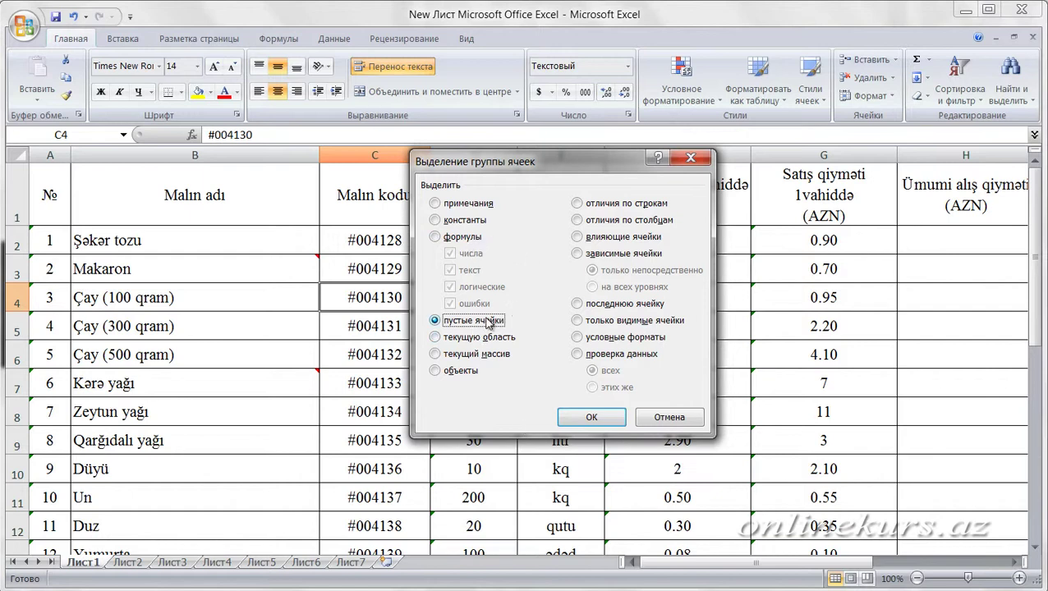
click(593, 417)
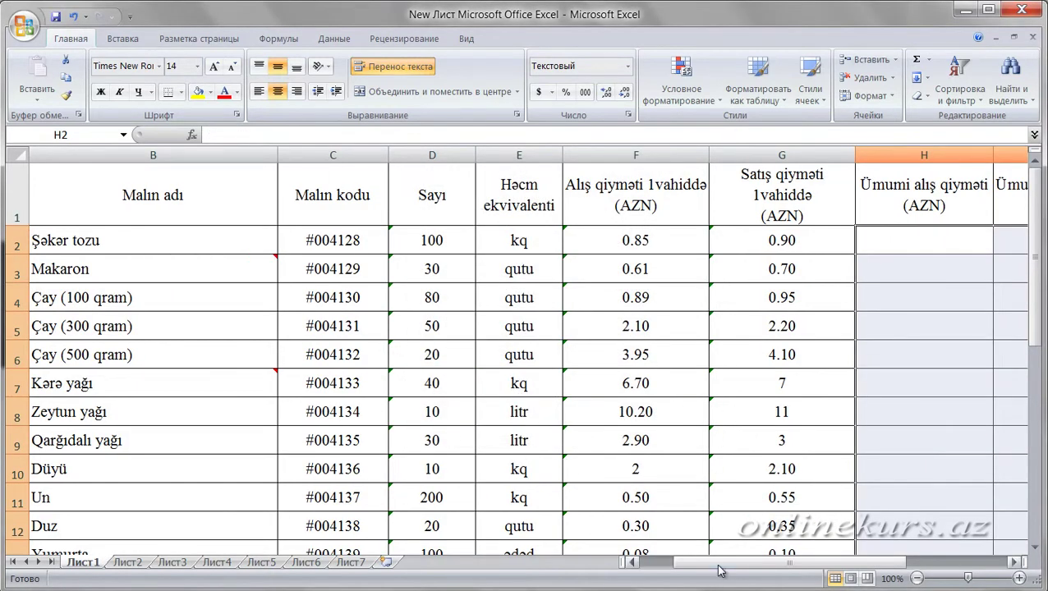
drag(715, 563, 782, 563)
scroll(659, 406, down, 6)
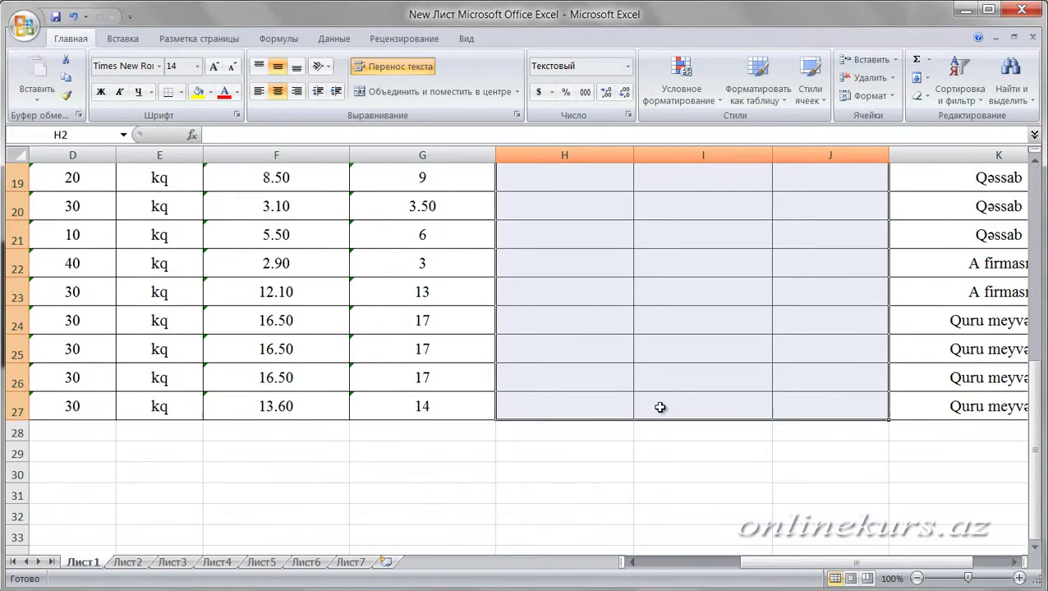
scroll(660, 407, up, 6)
scroll(659, 408, down, 6)
scroll(660, 408, up, 2)
scroll(660, 407, up, 2)
scroll(660, 408, down, 5)
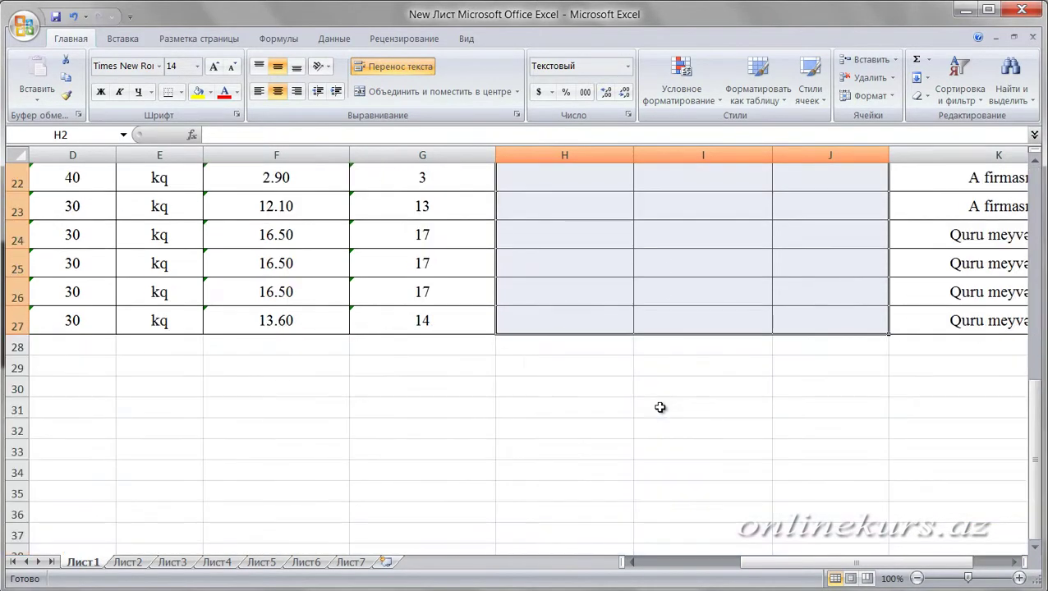
scroll(660, 407, up, 3)
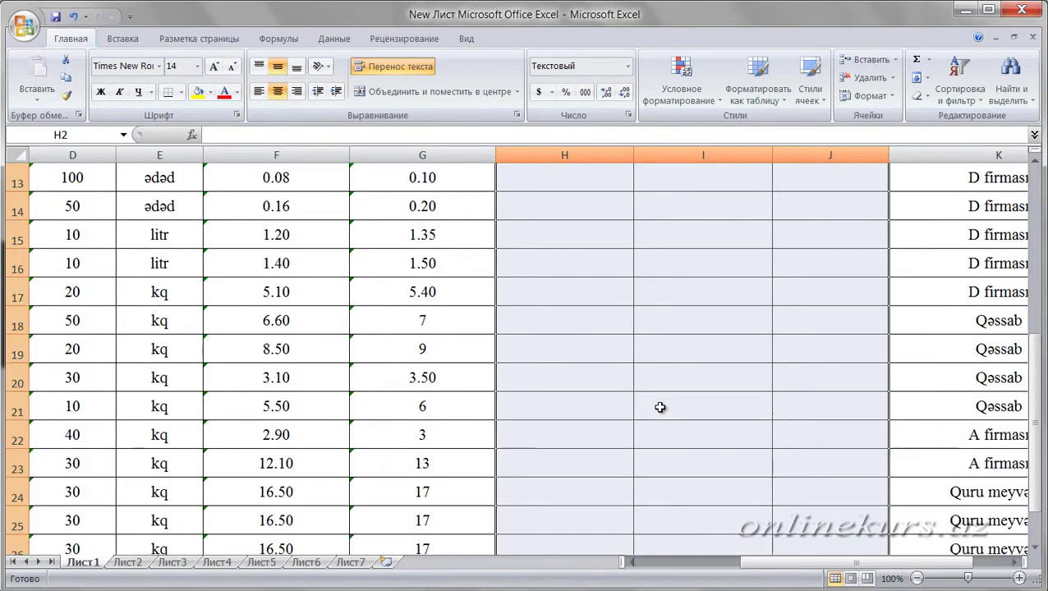
scroll(660, 408, up, 3)
scroll(660, 407, up, 1)
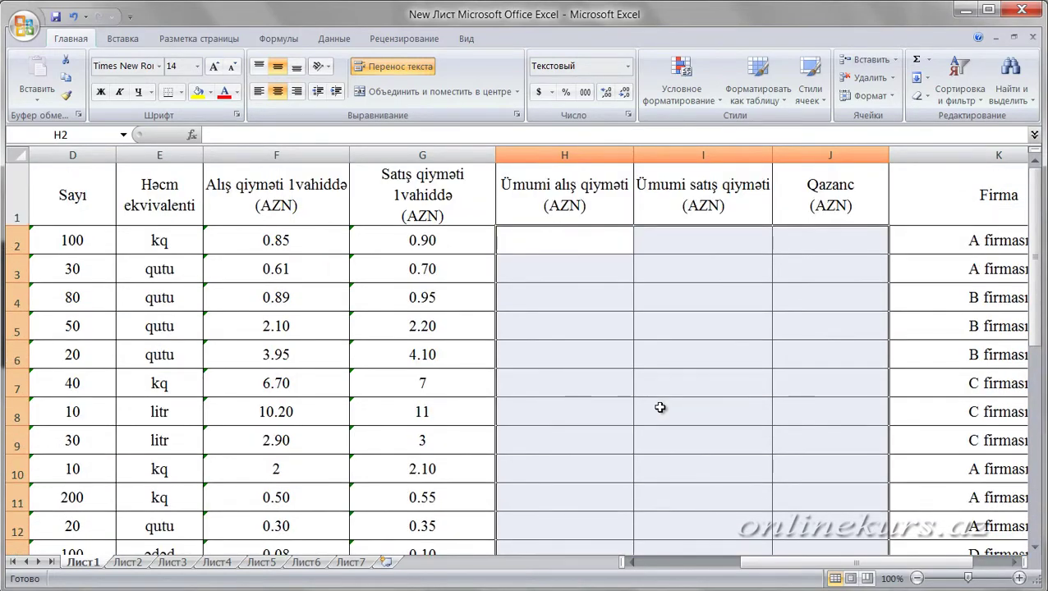
scroll(659, 407, down, 5)
scroll(660, 408, down, 2)
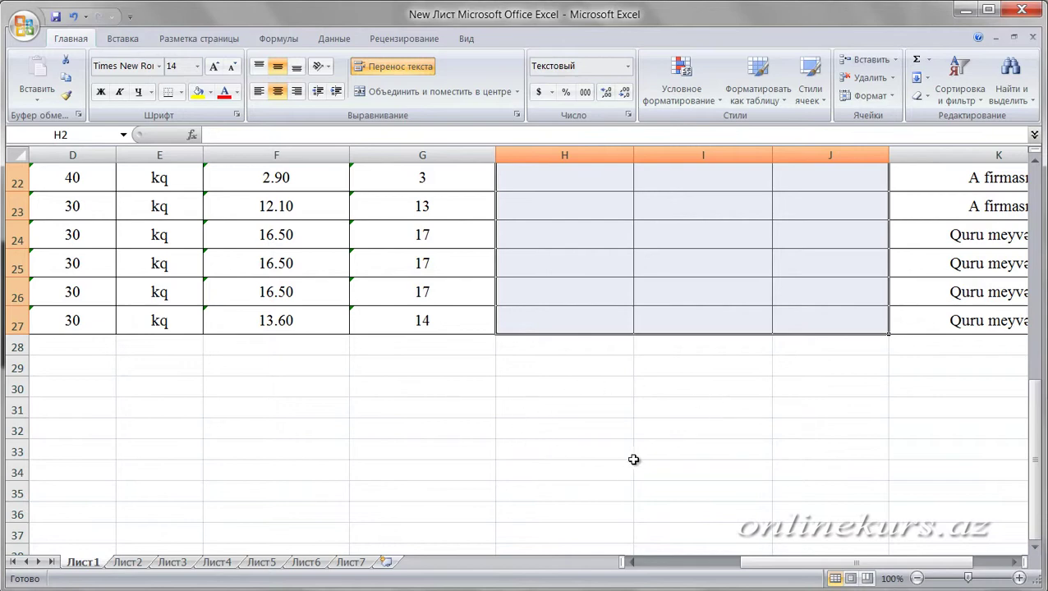
scroll(660, 456, up, 1)
scroll(660, 456, up, 5)
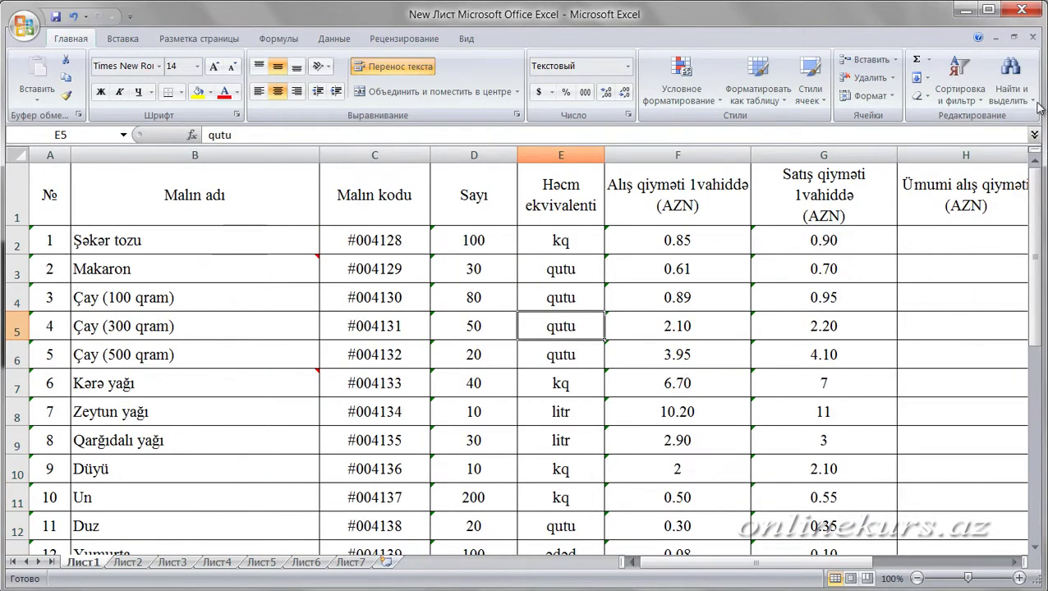
click(1012, 90)
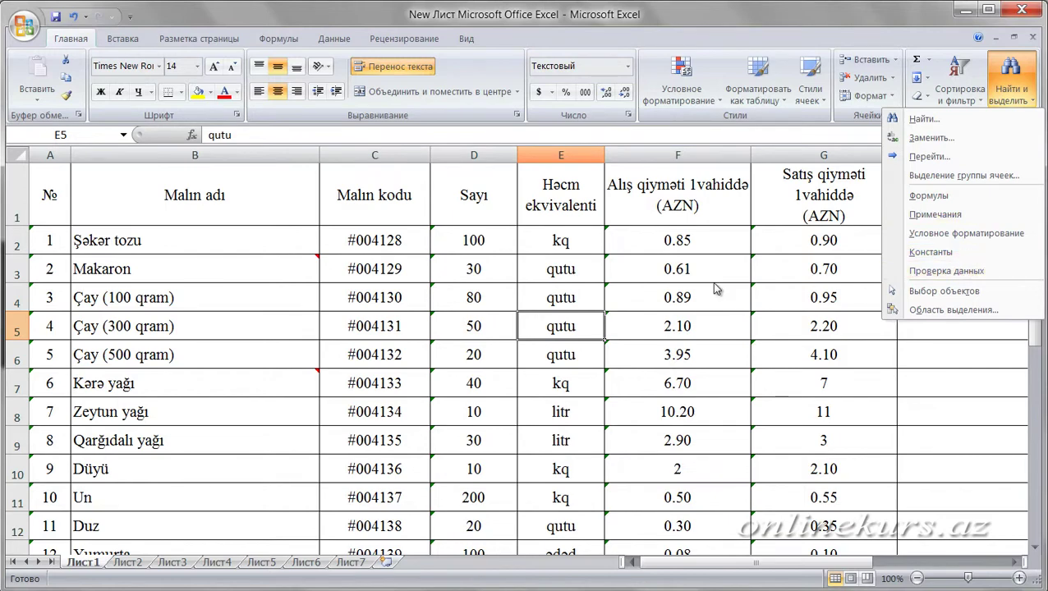
click(969, 176)
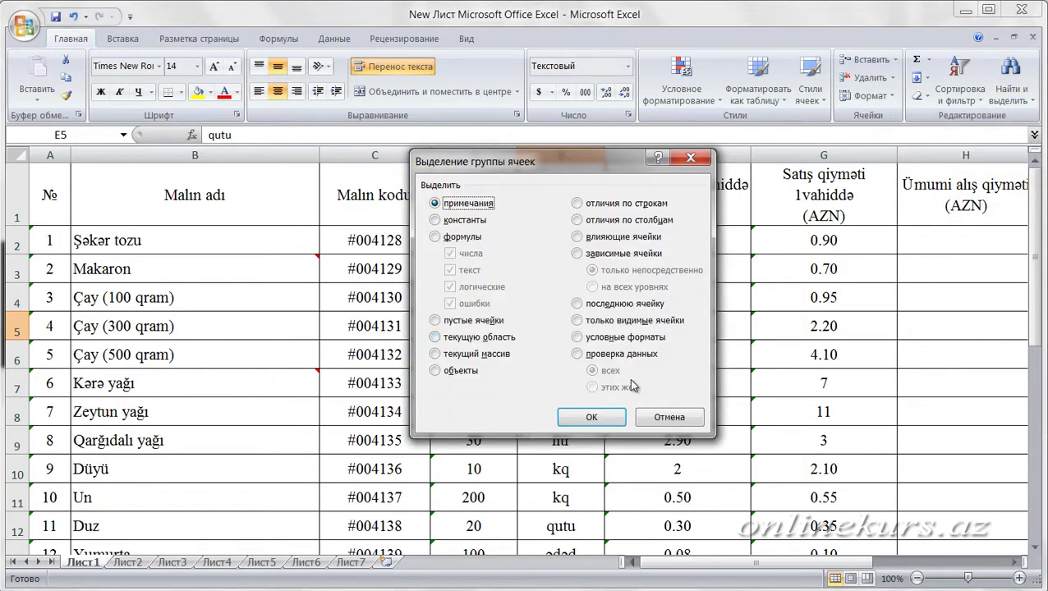
click(667, 416)
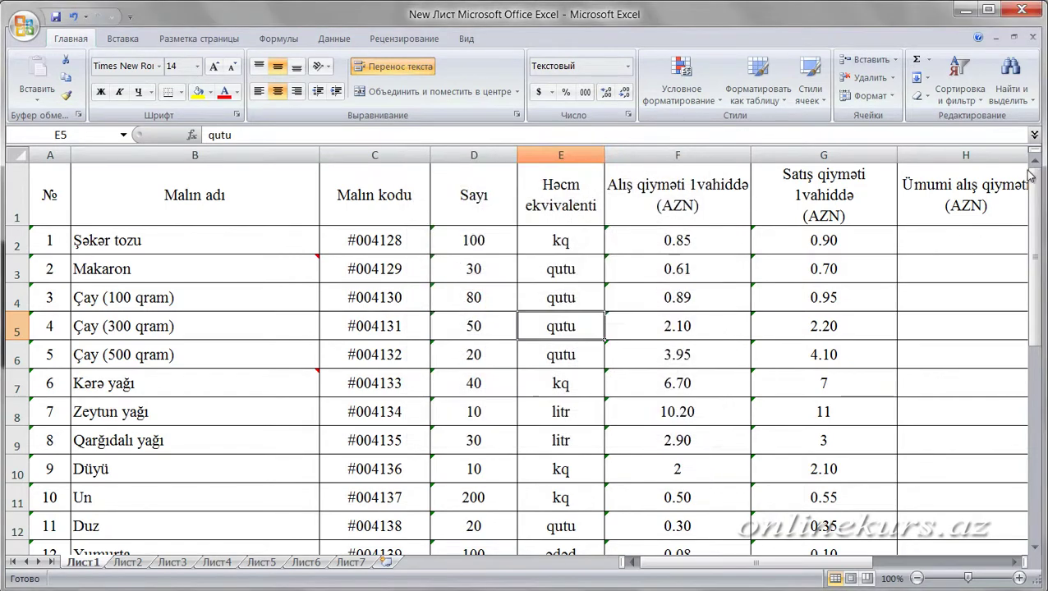
click(1010, 82)
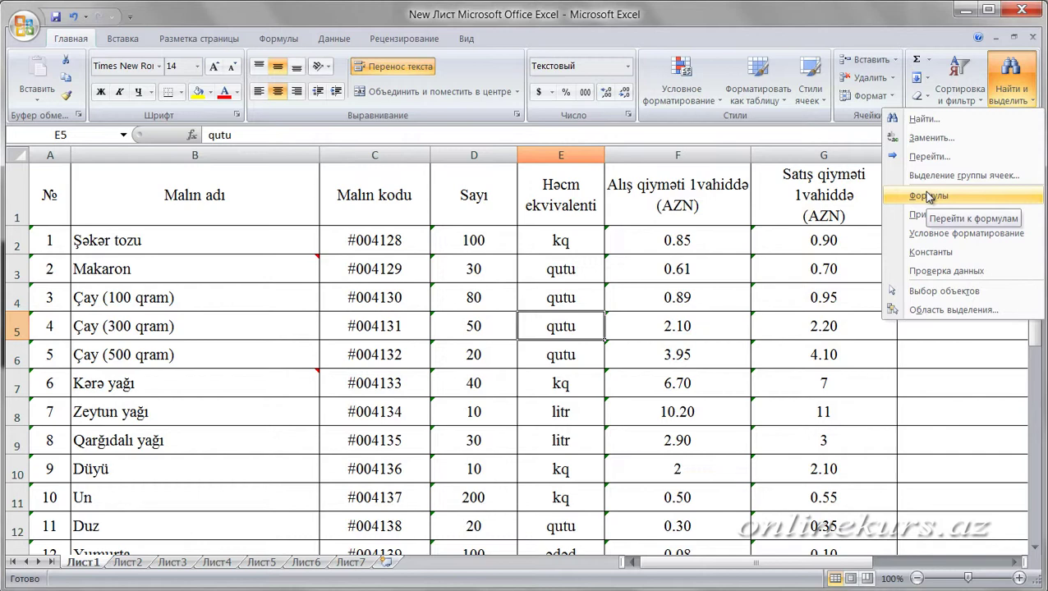
click(698, 264)
click(697, 264)
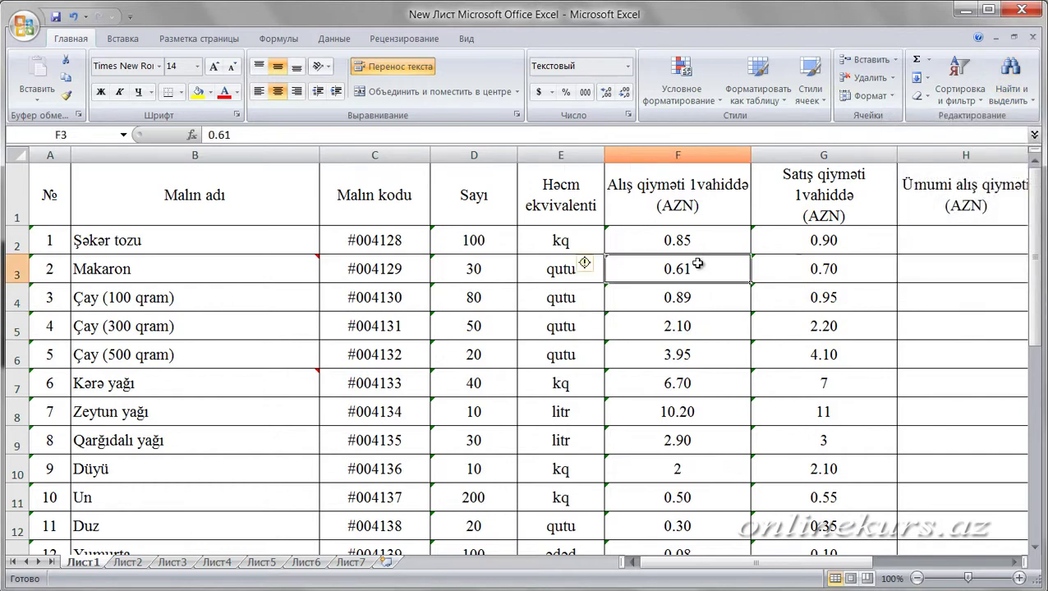